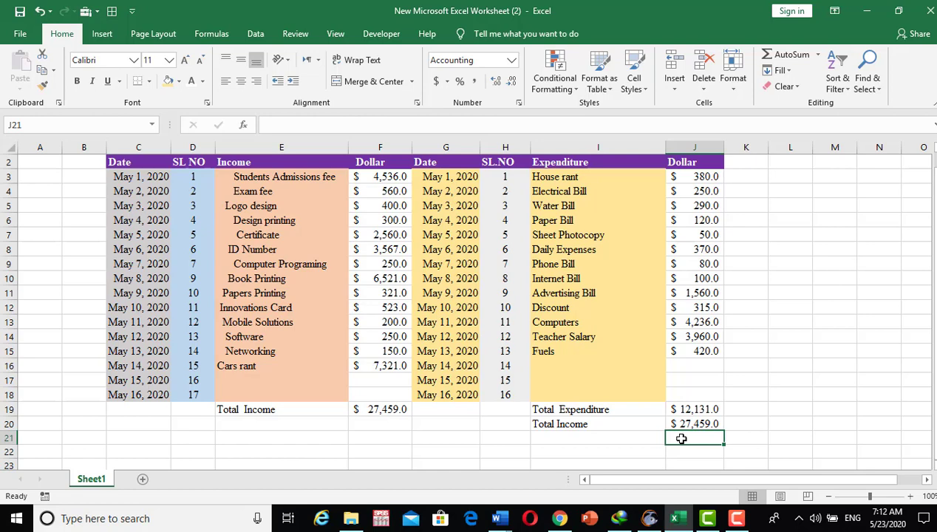
# Step: Calculate the difference between total income and total expenditure in cell J21 with the formula =J20-J19
pyautogui.write('=')
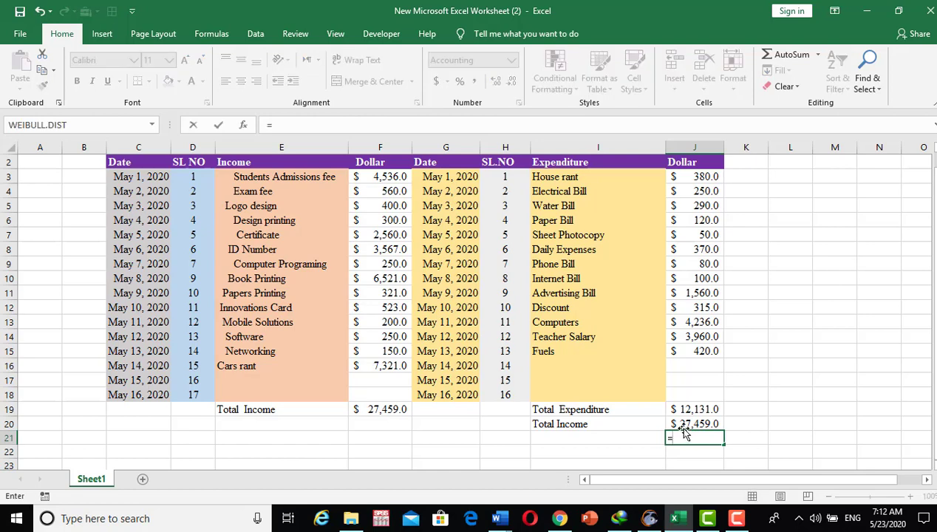
pyautogui.click(685, 423)
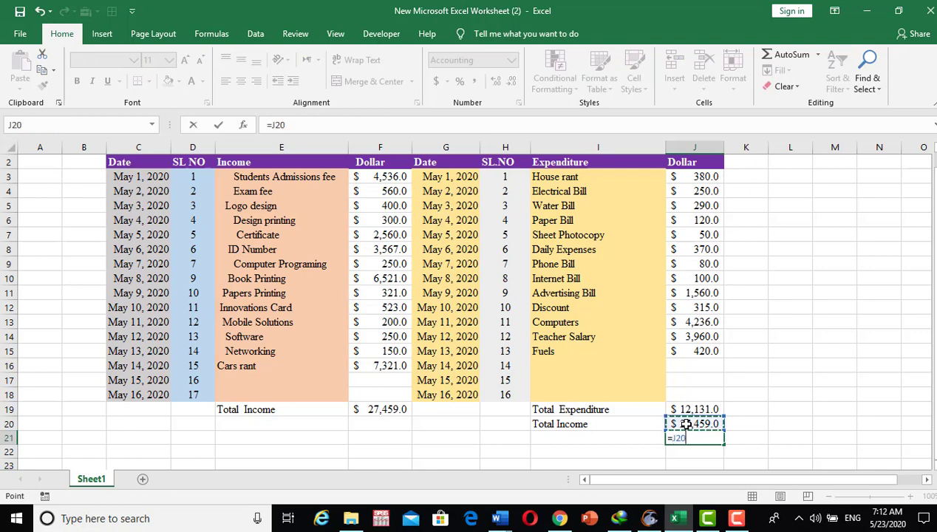
pyautogui.write('-')
pyautogui.click(685, 410)
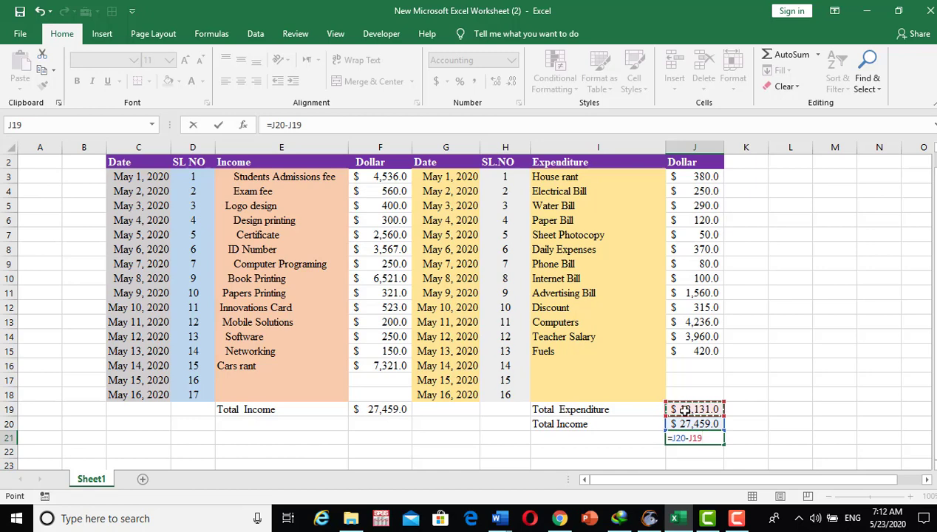
pyautogui.press('Return')
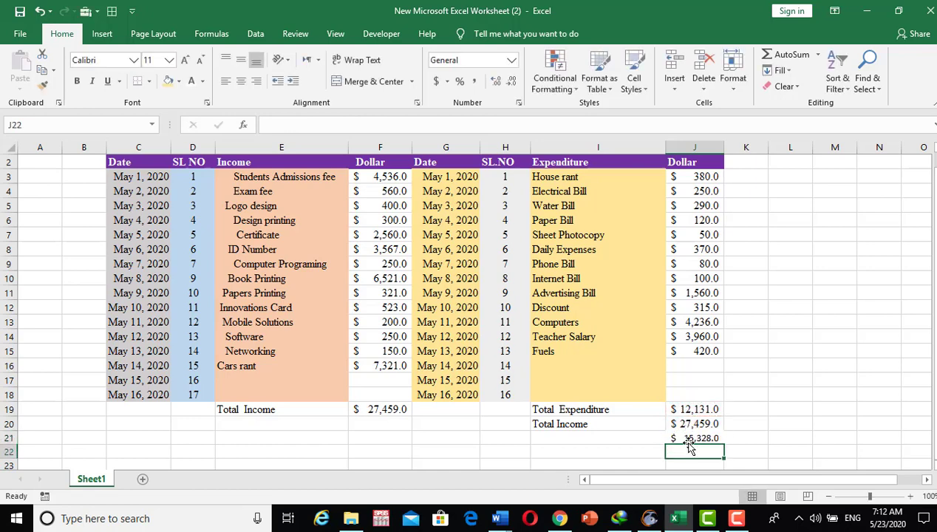
pyautogui.click(676, 436)
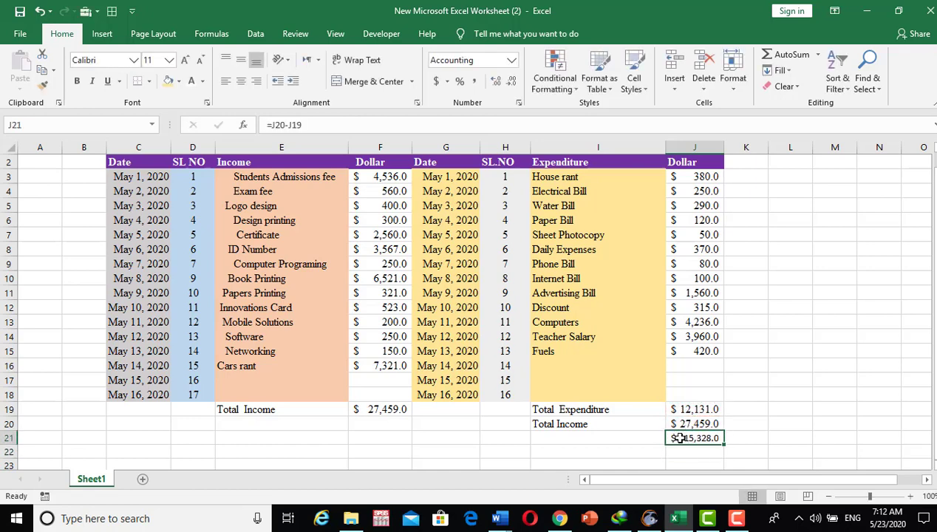
# Step: Begin an IF formula in cell I21 that tests J20>J19 and returns "profit" when true
pyautogui.click(601, 438)
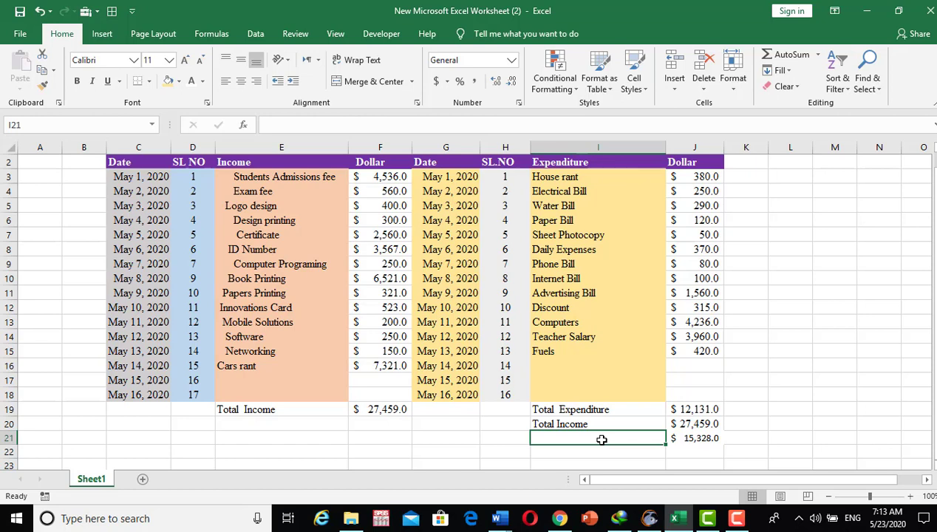
pyautogui.write('if')
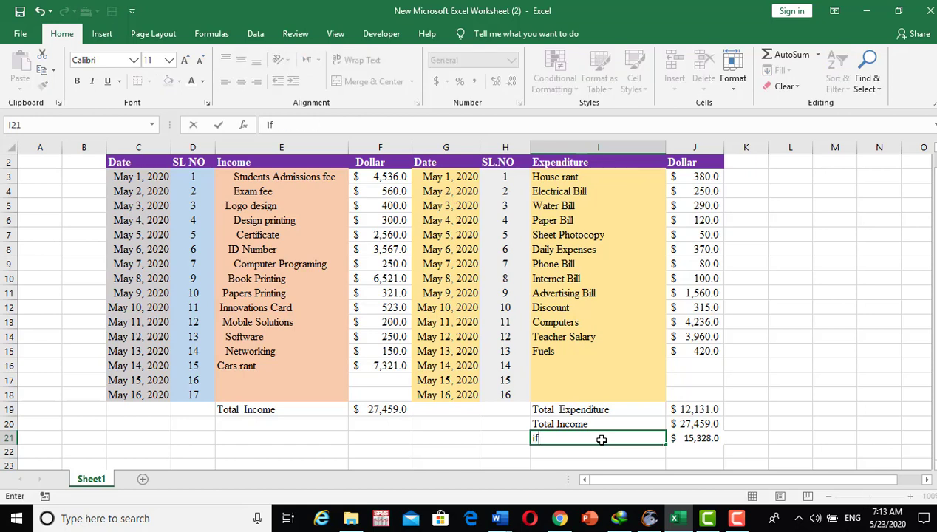
pyautogui.press('BackSpace')
pyautogui.press('BackSpace')
pyautogui.write('=')
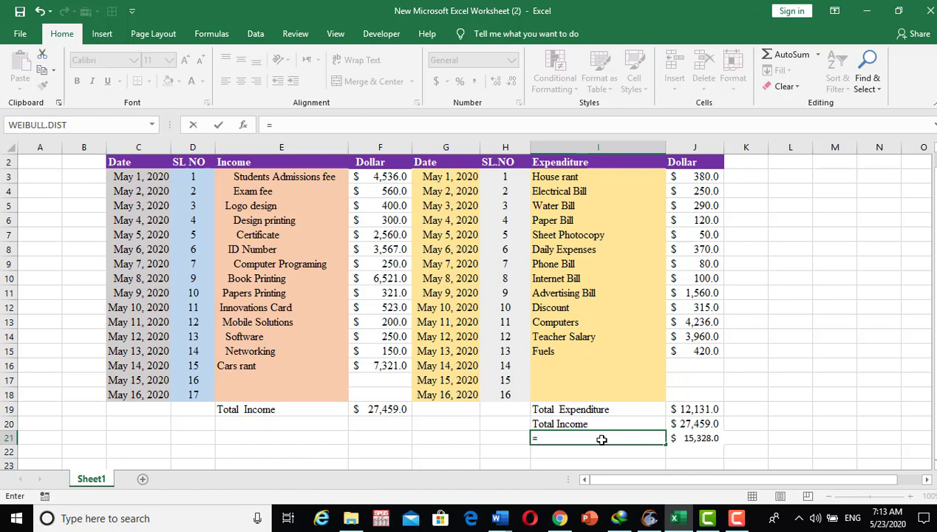
pyautogui.write('if')
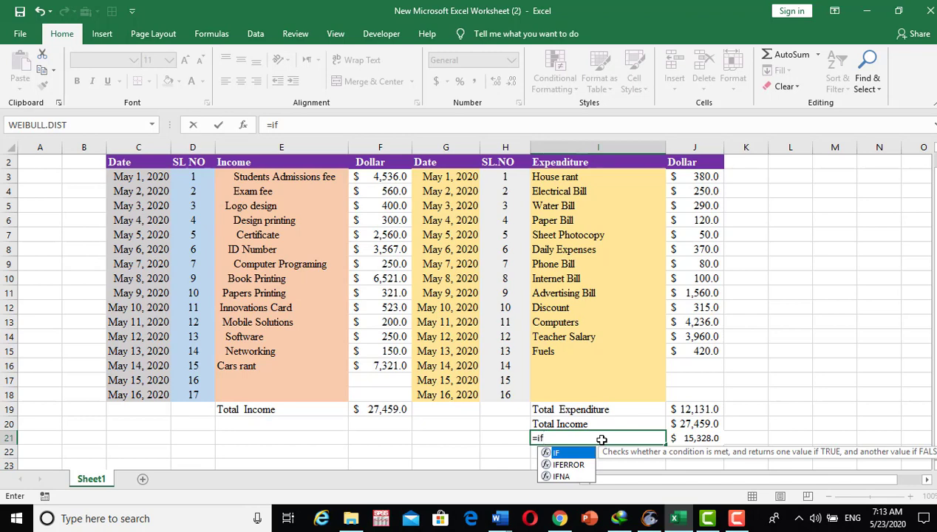
pyautogui.write('(')
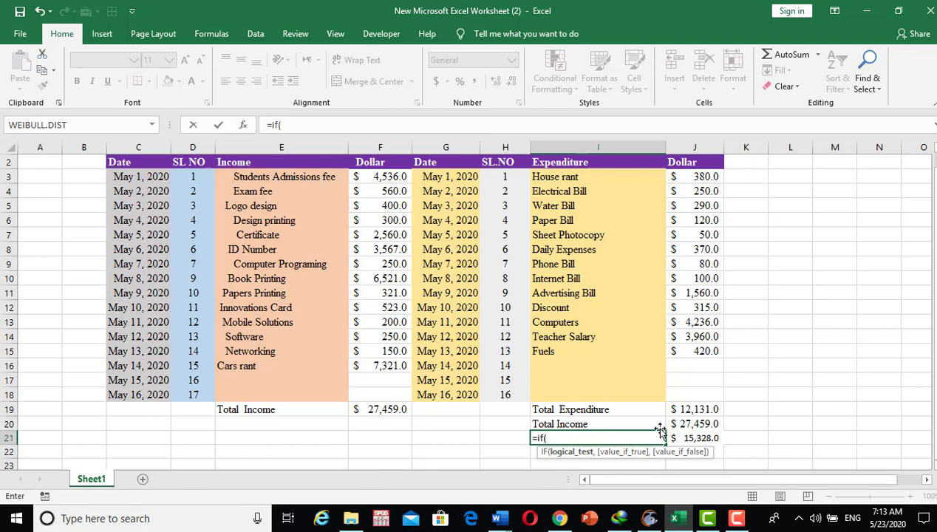
pyautogui.click(685, 424)
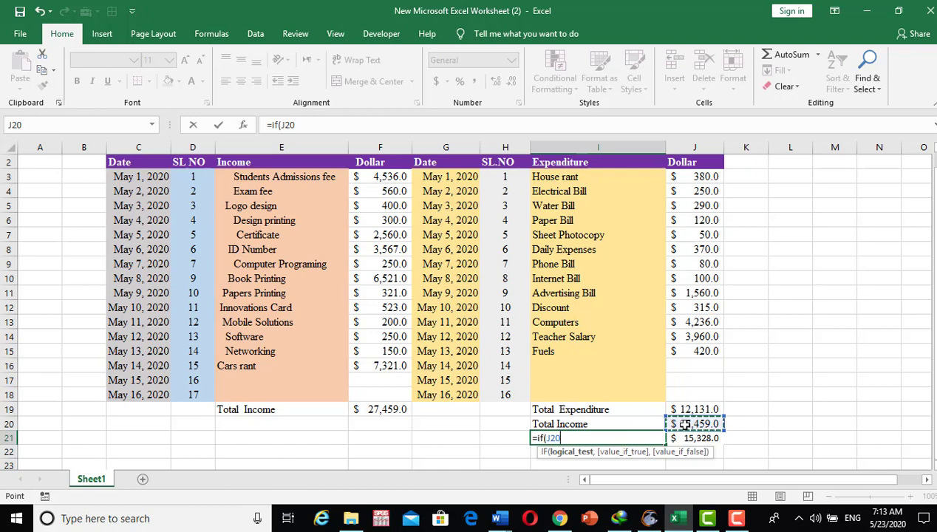
pyautogui.write('>')
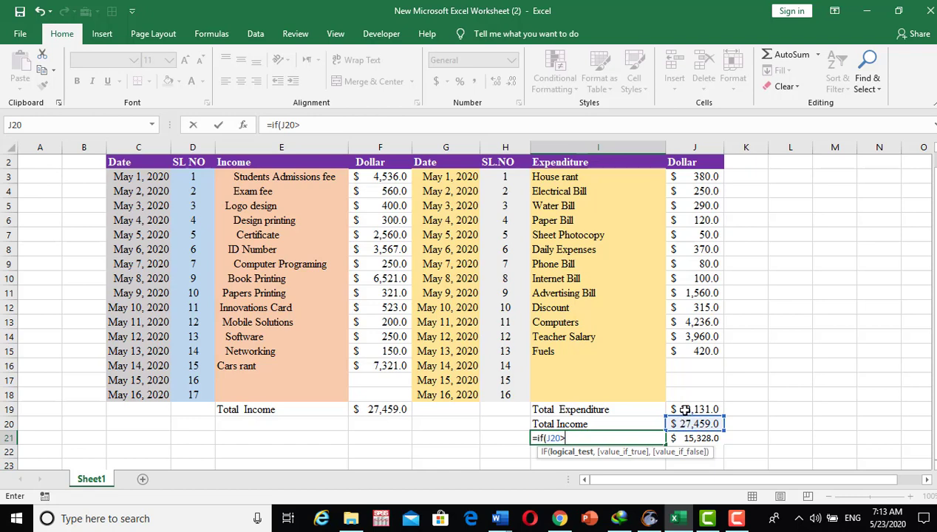
pyautogui.click(685, 410)
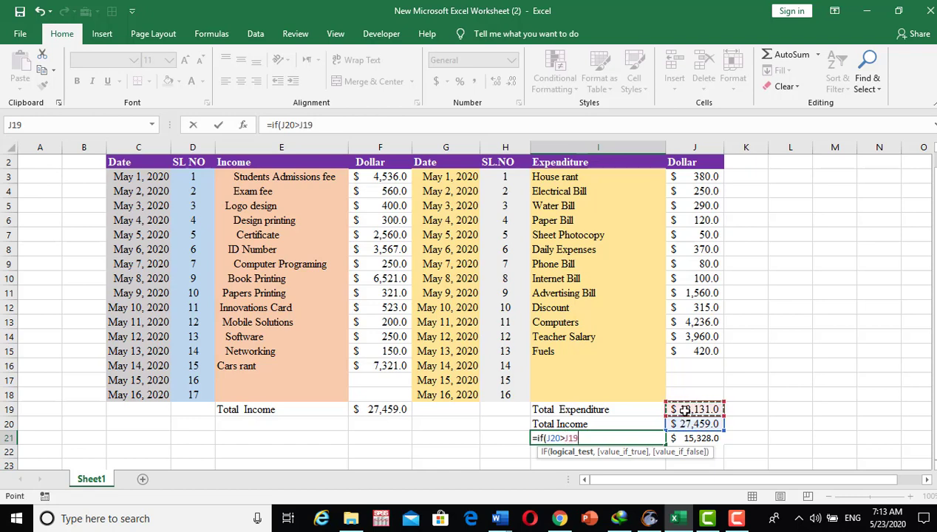
pyautogui.write(',"')
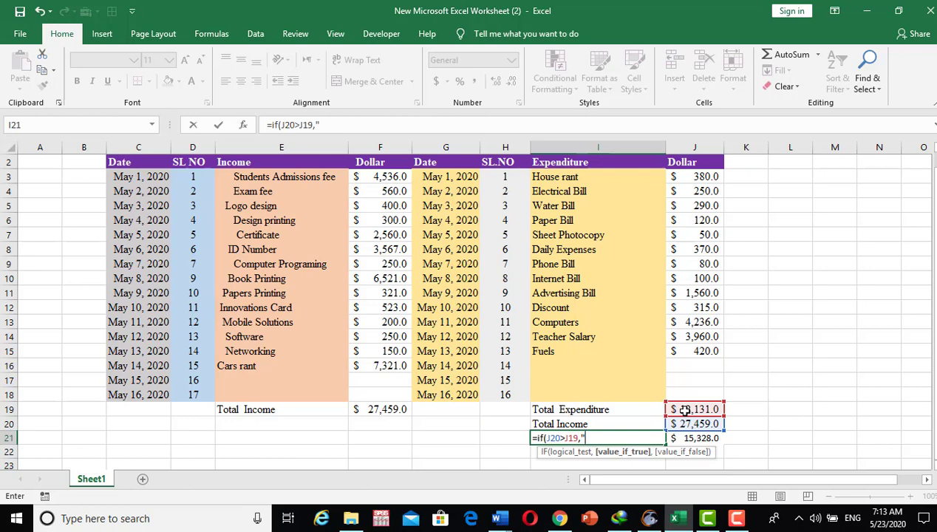
pyautogui.write('profit"')
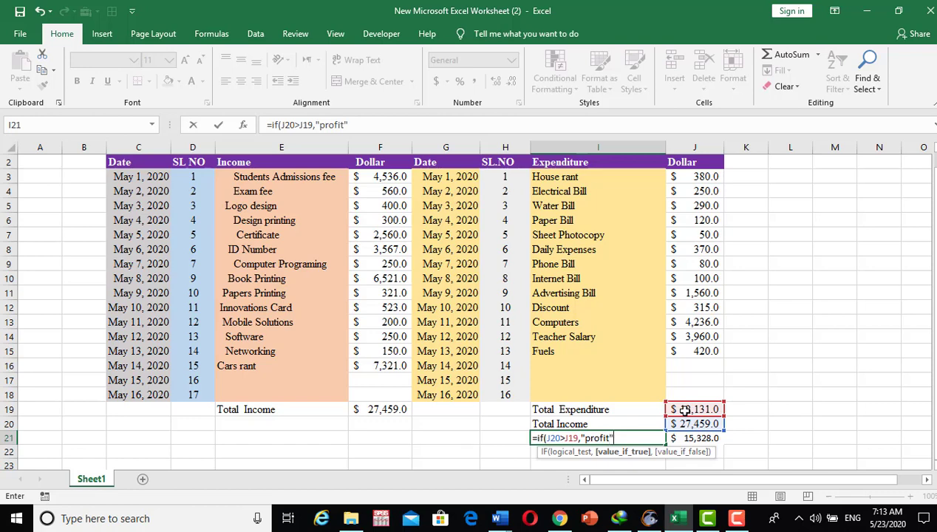
pyautogui.write(',')
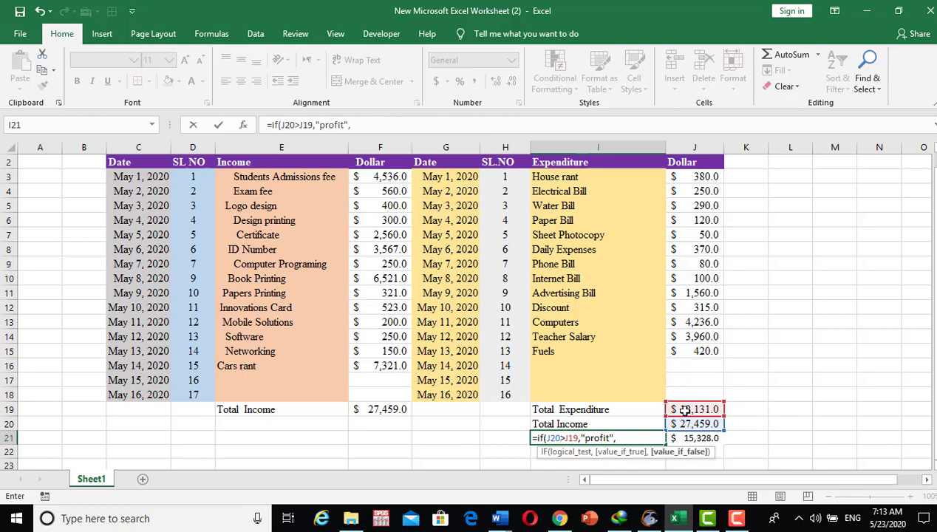
# Step: Nest a second IF testing J20>J19 with the result "losses" as the false value, and enter the formula with the proposed correction
pyautogui.write('if')
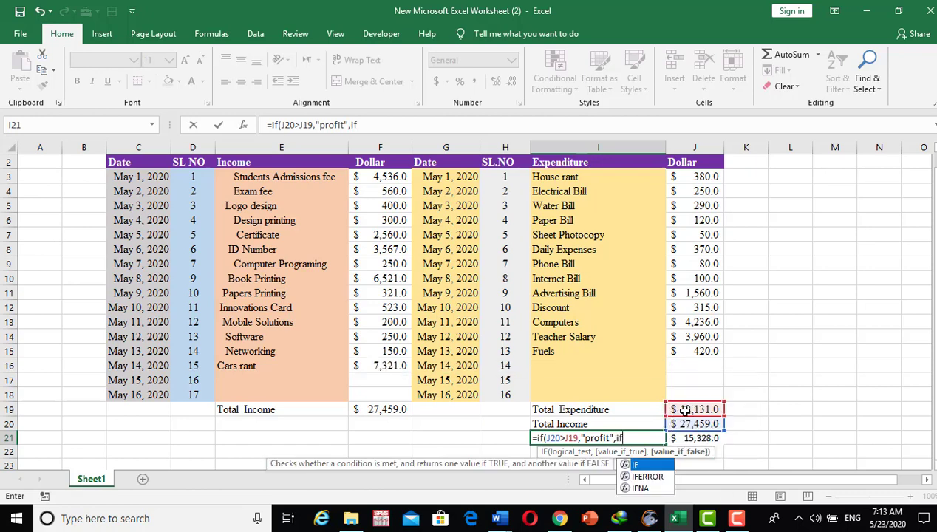
pyautogui.write('(')
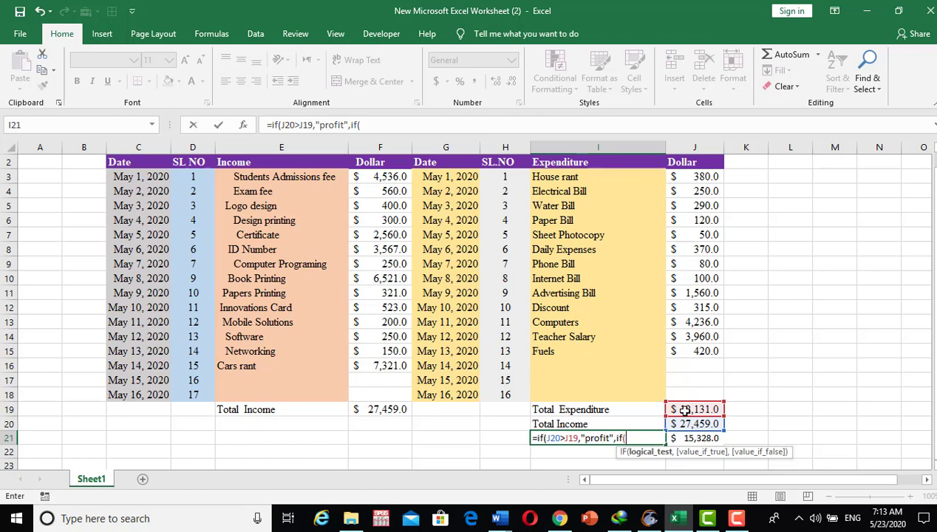
pyautogui.click(686, 424)
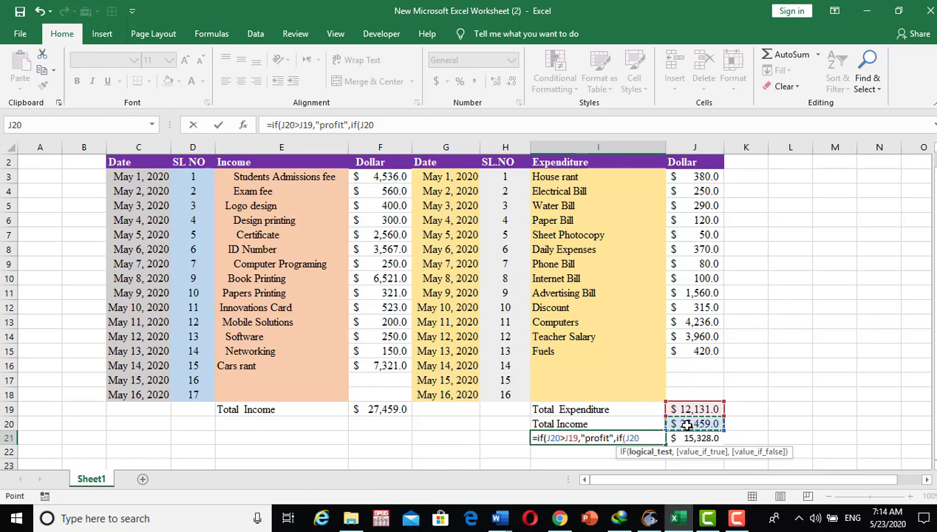
pyautogui.write('>')
pyautogui.click(687, 408)
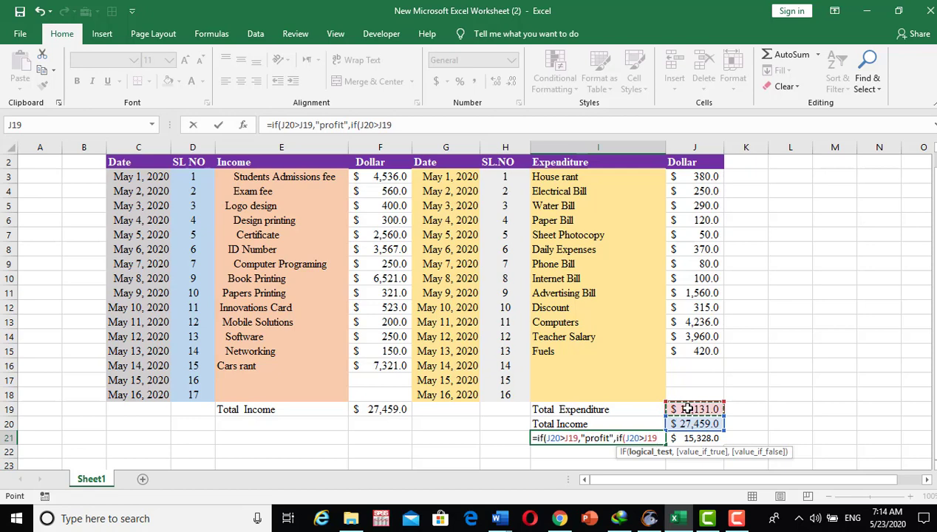
pyautogui.write(',')
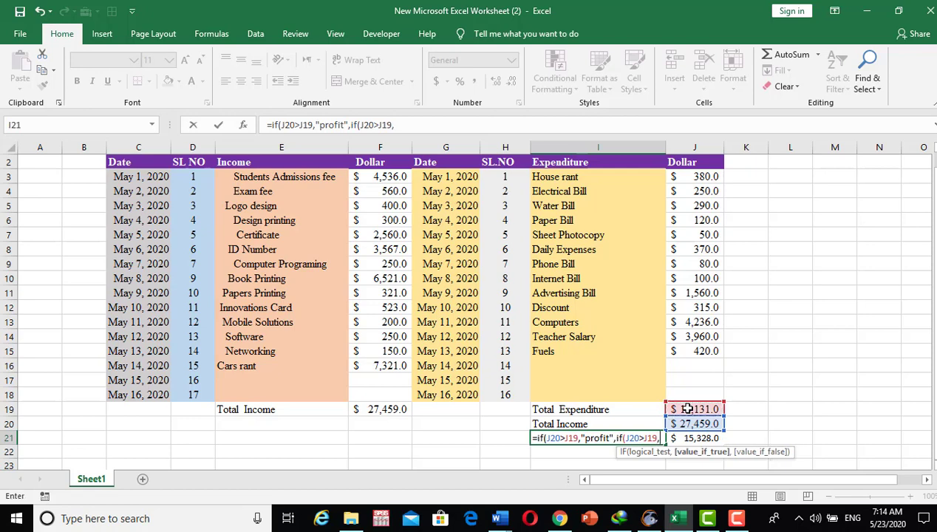
pyautogui.write('"')
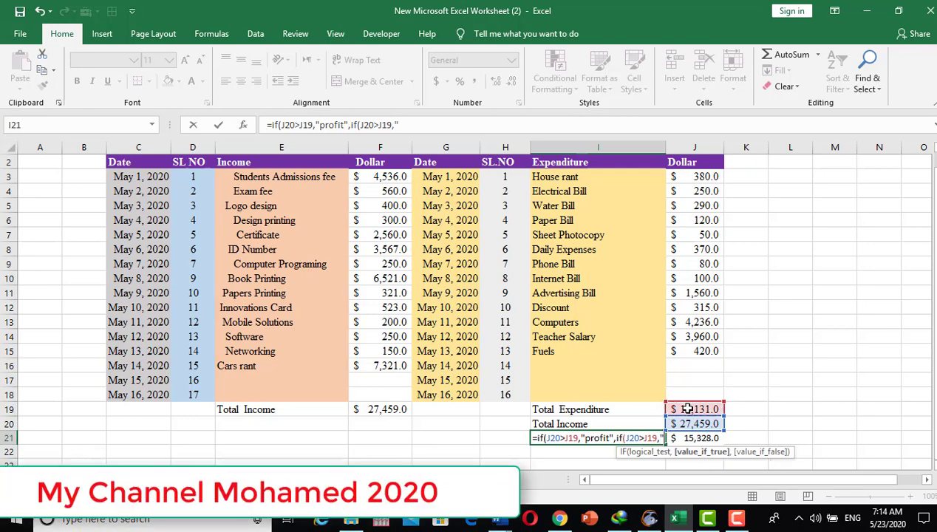
pyautogui.write('lo')
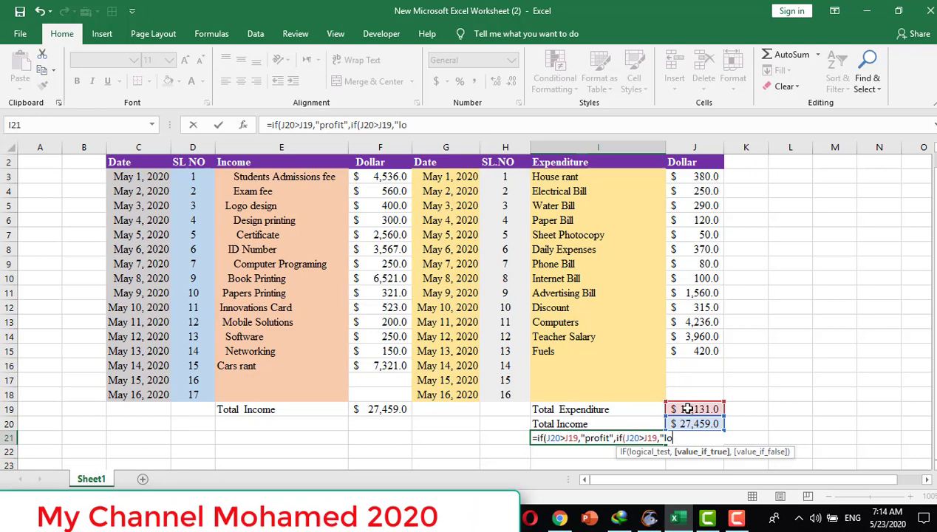
pyautogui.write('sse')
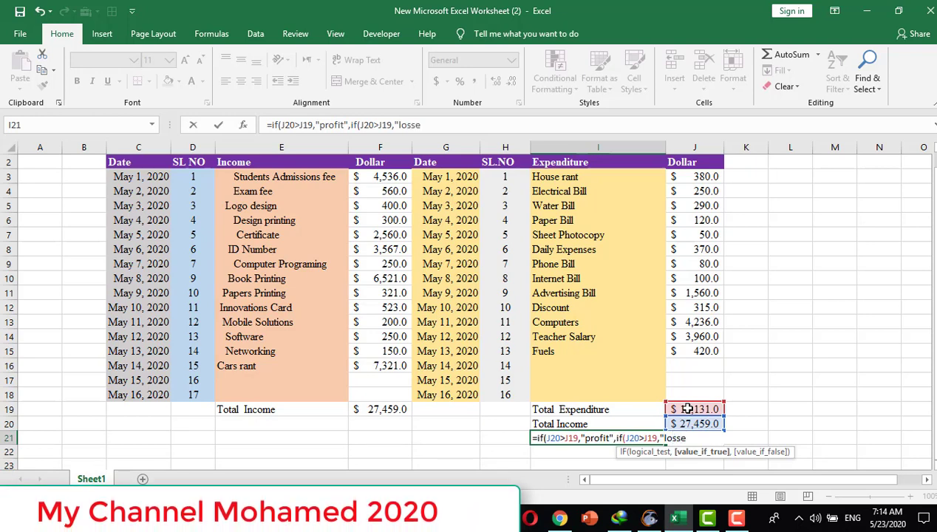
pyautogui.write('s"')
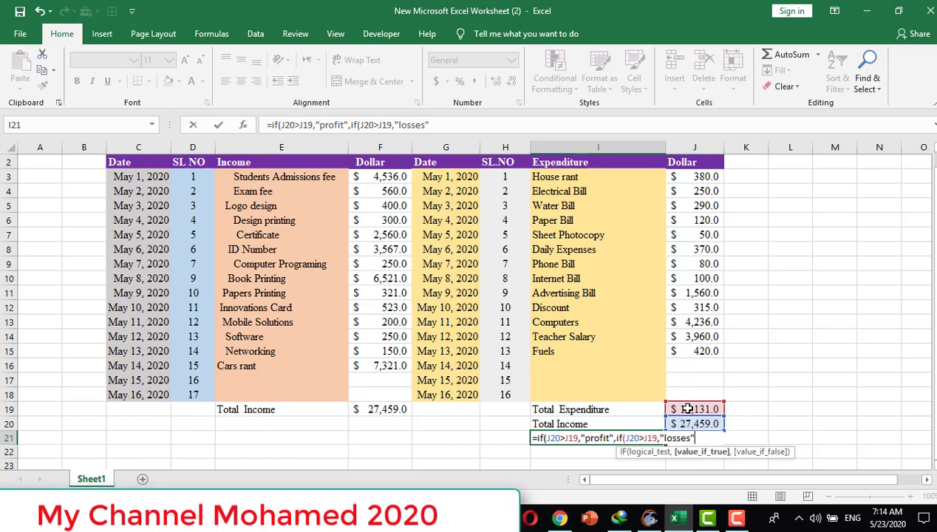
pyautogui.write(')')
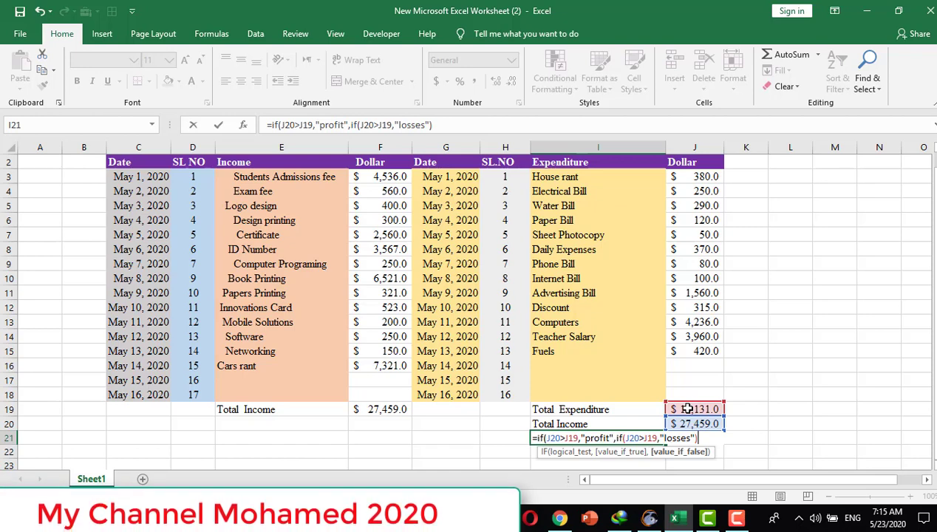
pyautogui.press('Return')
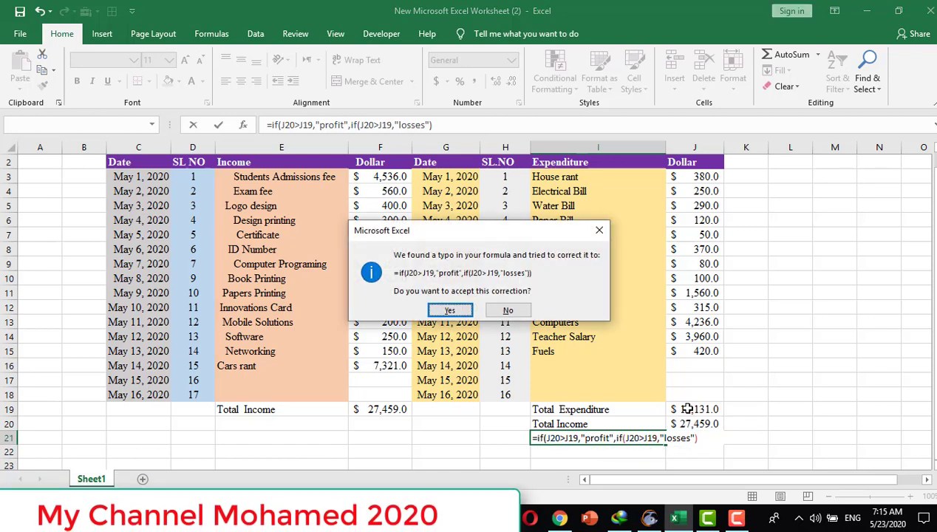
pyautogui.press('Return')
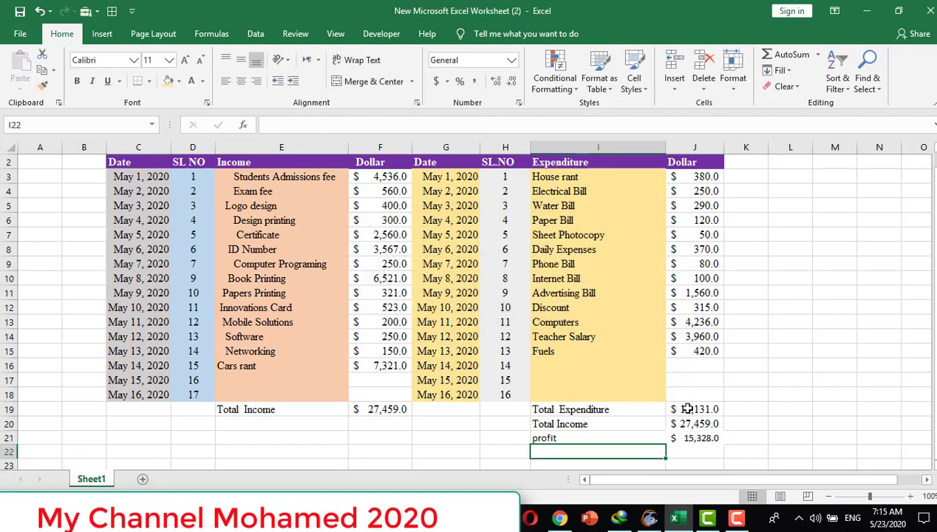
# Step: Review the formulas behind the profit label, its amount, the total income and the total expenditure in I21 and J19:J21
pyautogui.click(583, 438)
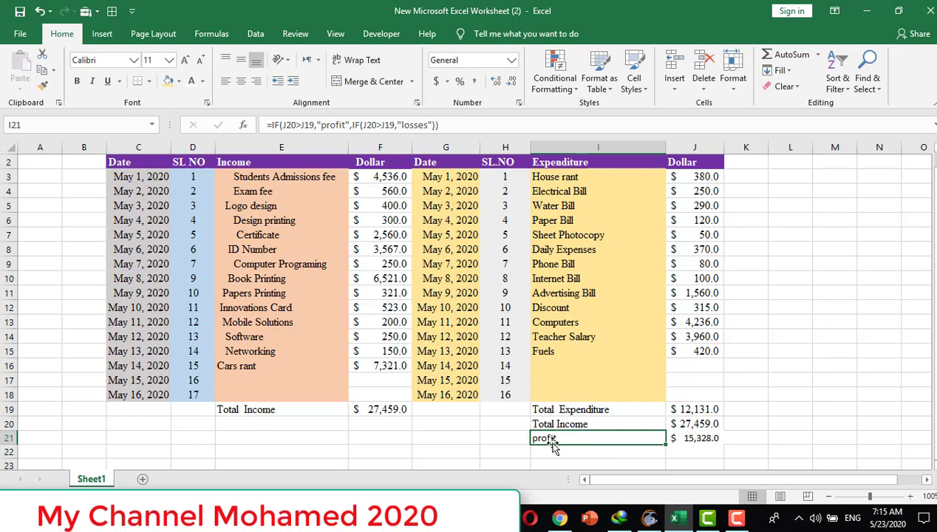
pyautogui.click(517, 434)
pyautogui.click(564, 439)
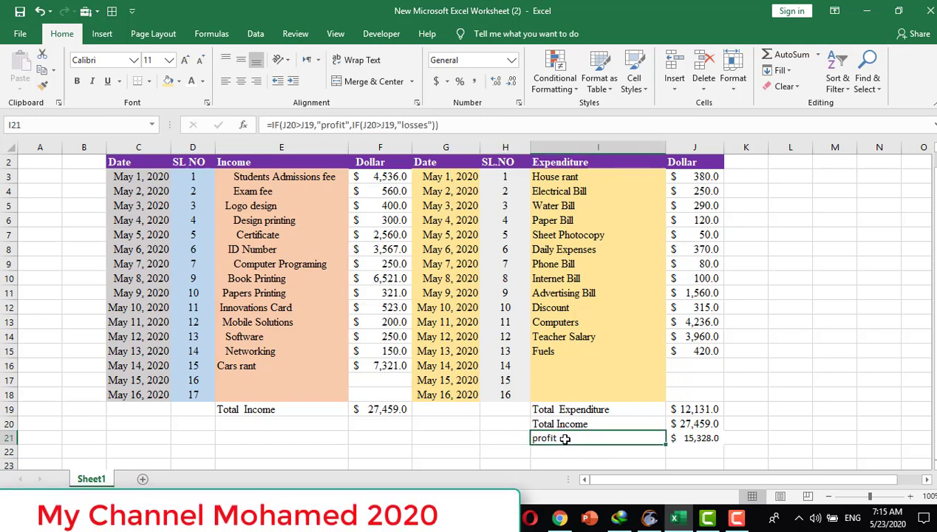
pyautogui.click(681, 439)
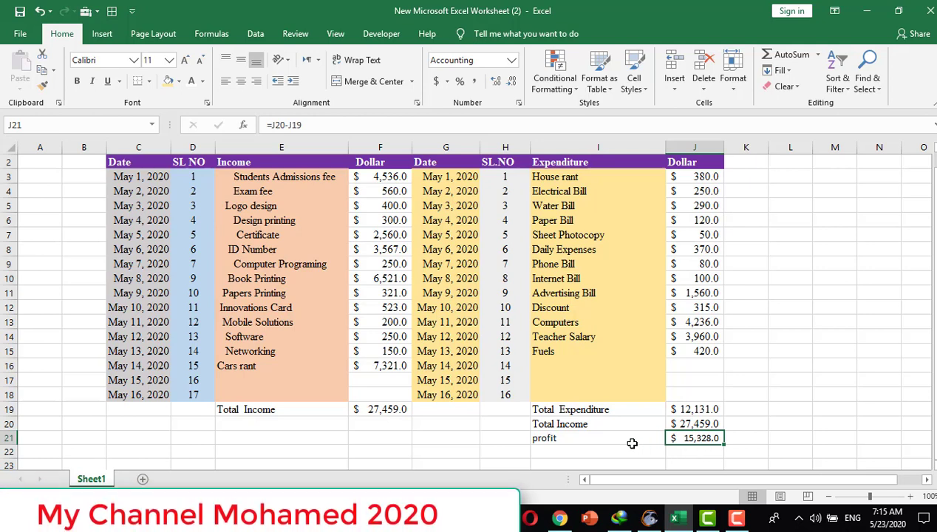
pyautogui.click(569, 438)
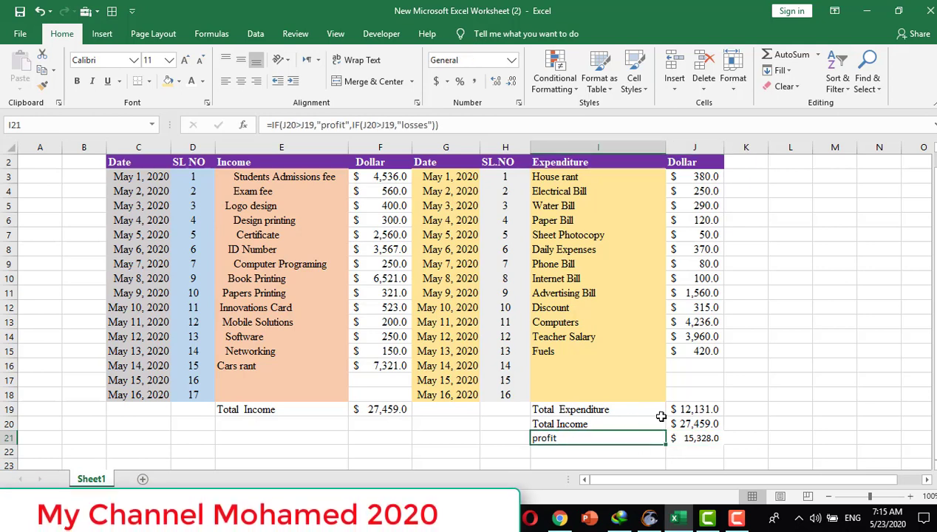
pyautogui.click(688, 425)
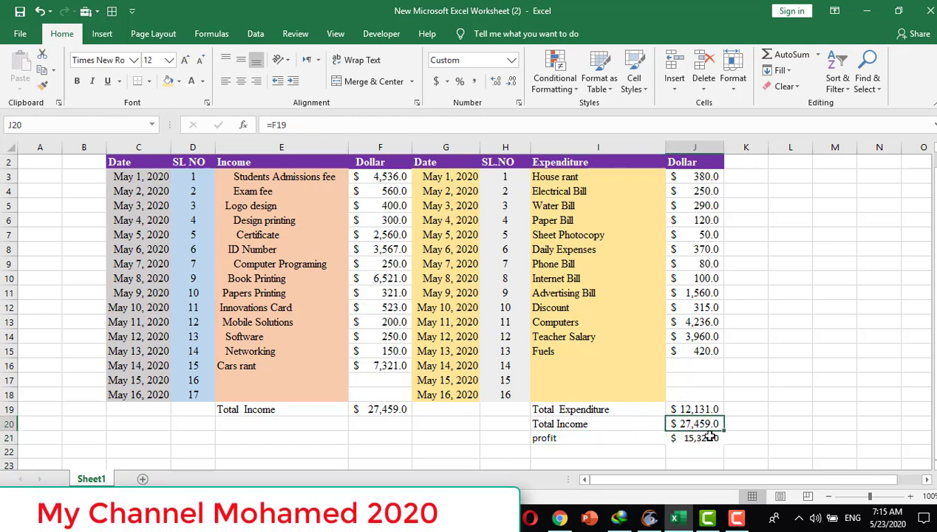
pyautogui.click(687, 409)
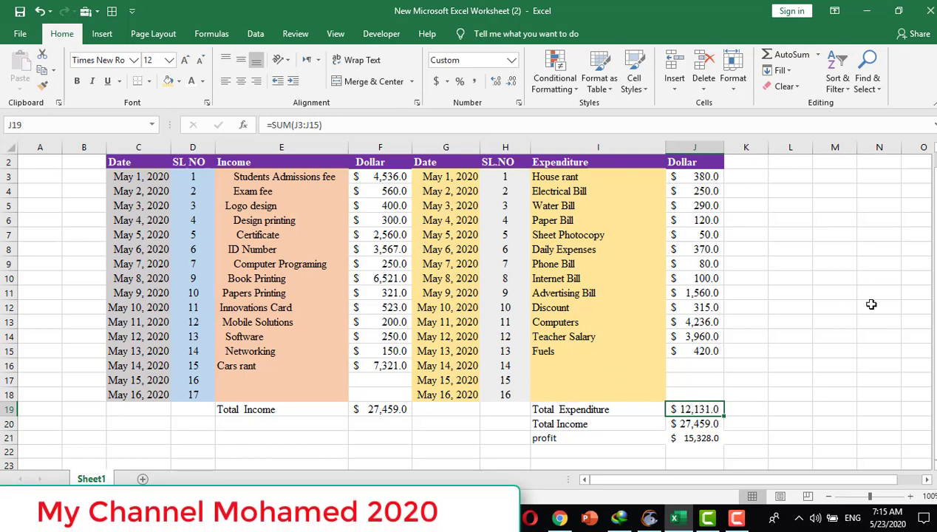
pyautogui.moveTo(933, 285); pyautogui.dragTo(933, 273)
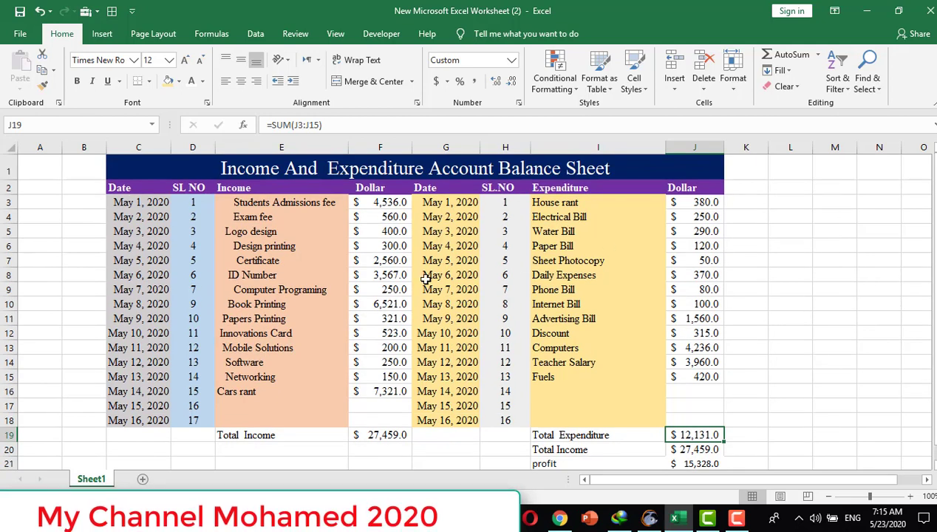
pyautogui.moveTo(384, 201); pyautogui.dragTo(387, 394)
pyautogui.doubleClick(387, 394)
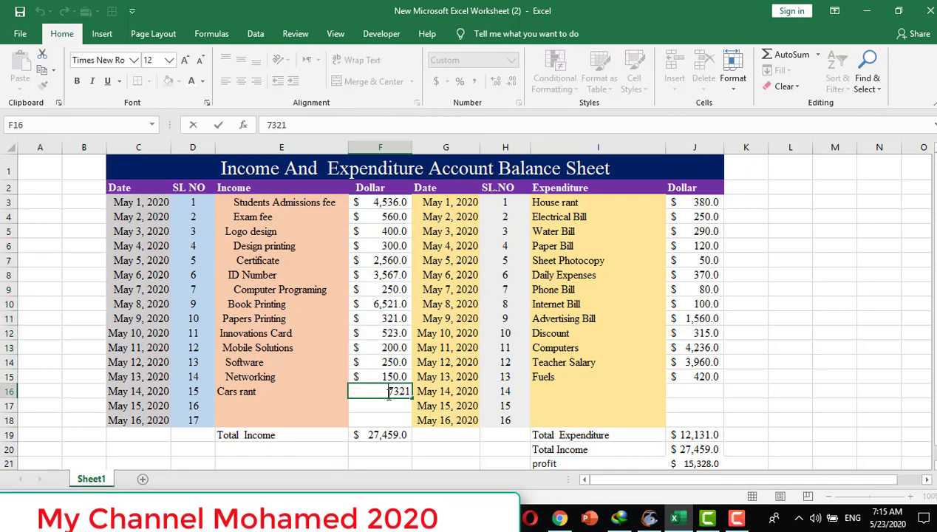
pyautogui.click(336, 419)
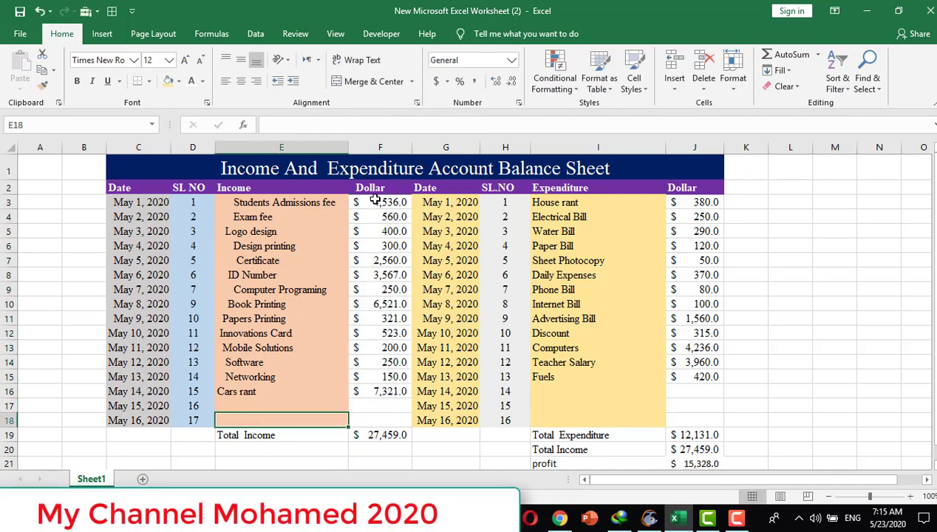
pyautogui.moveTo(374, 201); pyautogui.dragTo(378, 416)
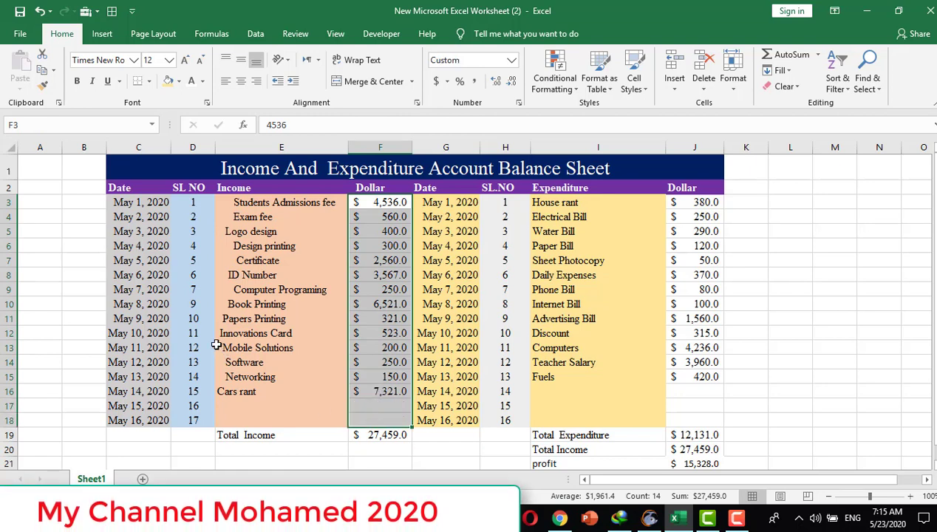
pyautogui.click(196, 169)
pyautogui.click(178, 82)
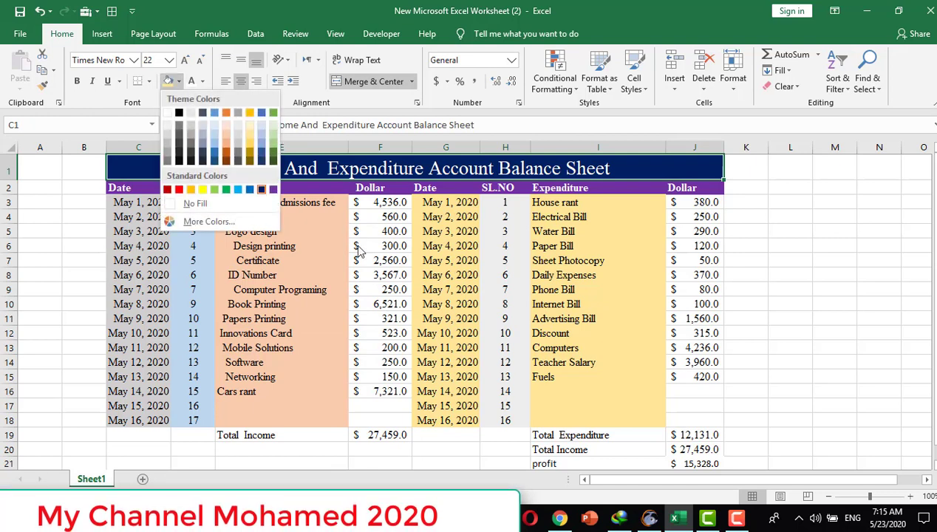
# Step: Fill the income amounts in F3:F18 with the standard green colour and make them bold
pyautogui.click(378, 210)
pyautogui.moveTo(391, 347); pyautogui.dragTo(383, 420)
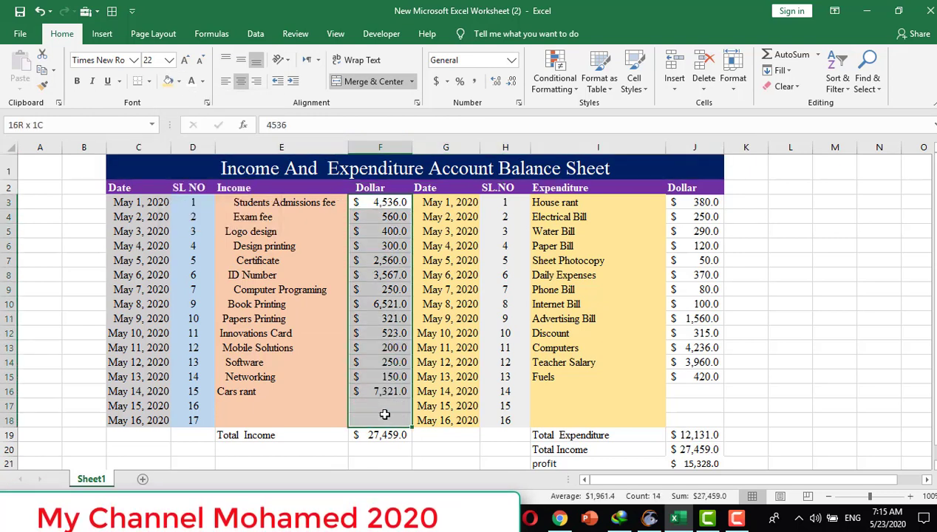
pyautogui.click(178, 82)
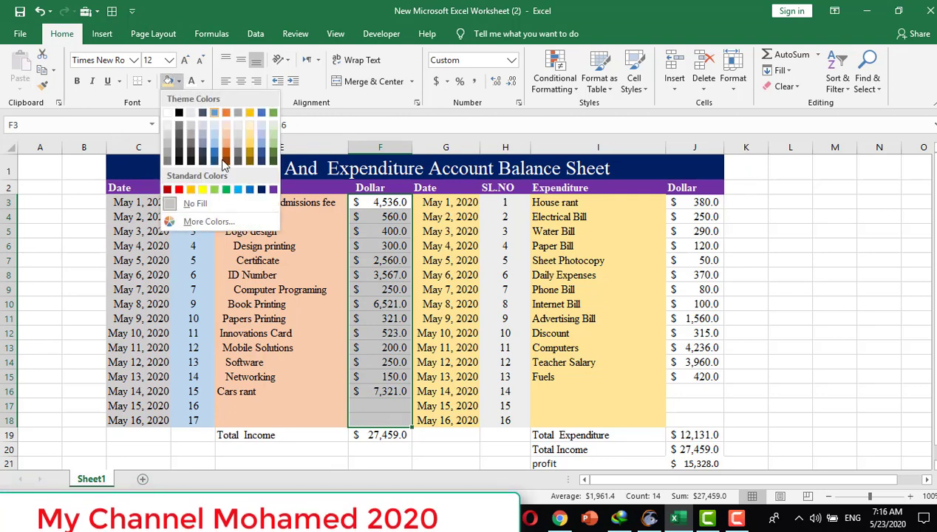
pyautogui.click(226, 190)
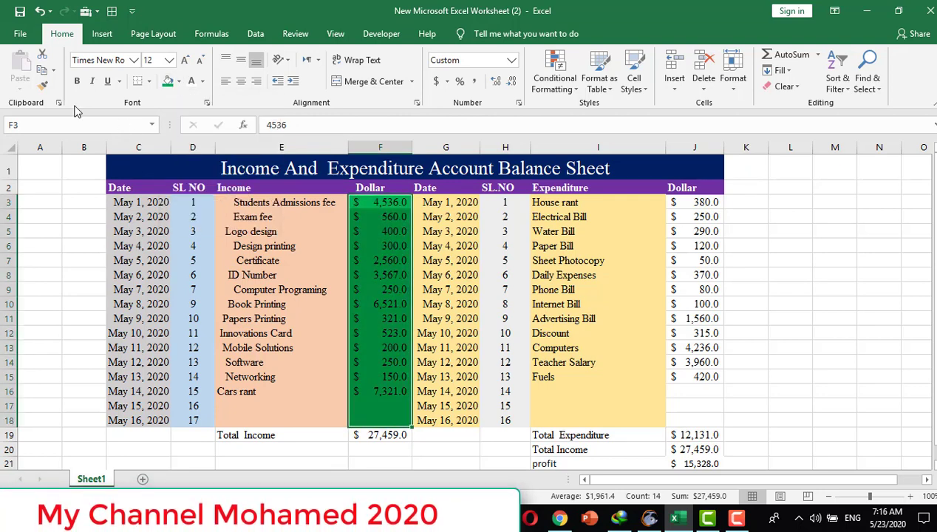
pyautogui.click(77, 81)
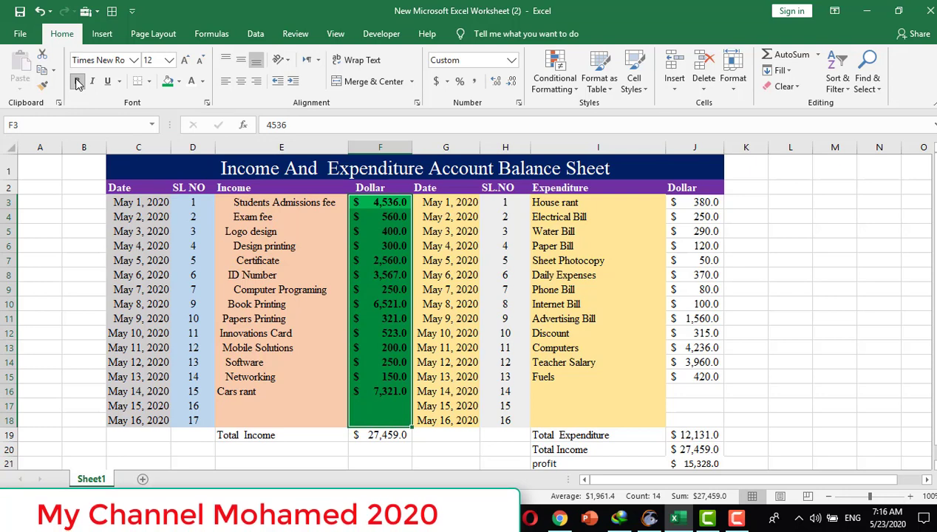
pyautogui.click(450, 290)
pyautogui.click(627, 199)
pyautogui.doubleClick(628, 201)
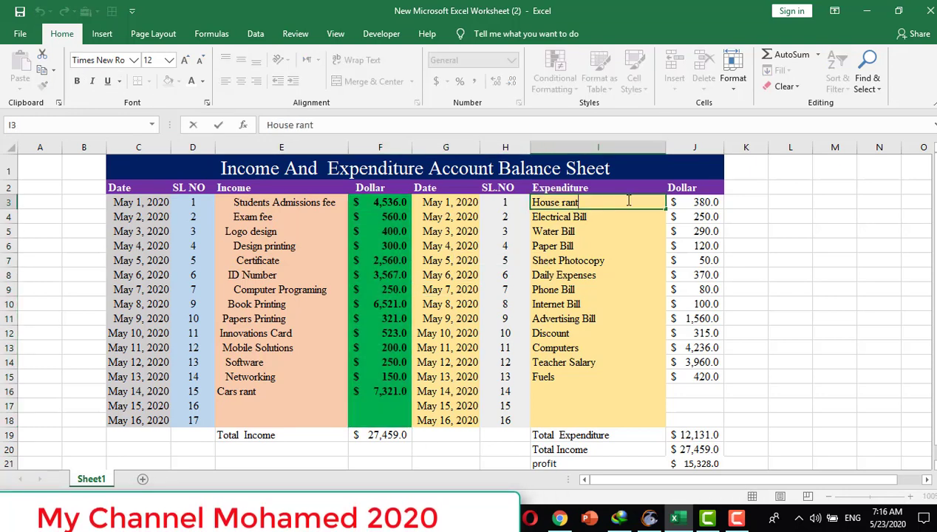
pyautogui.rightClick(655, 223)
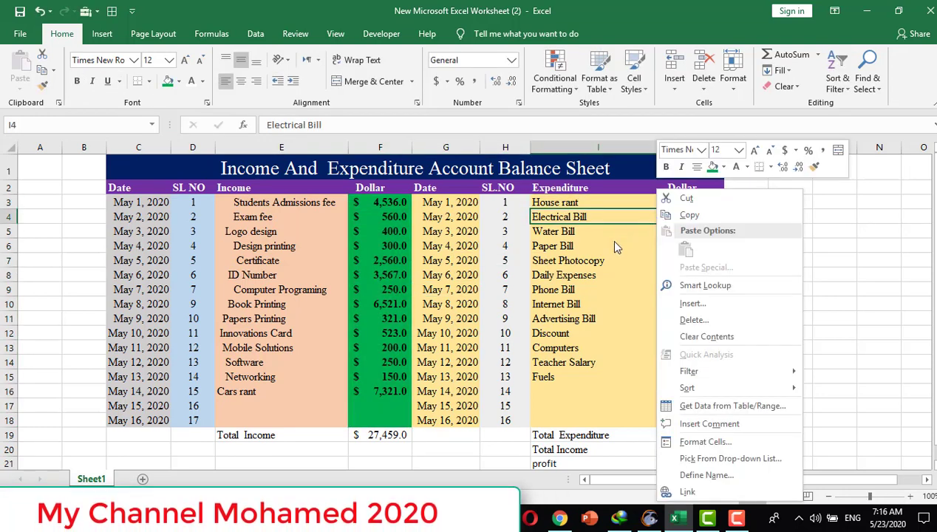
pyautogui.press('Escape')
pyautogui.click(735, 258)
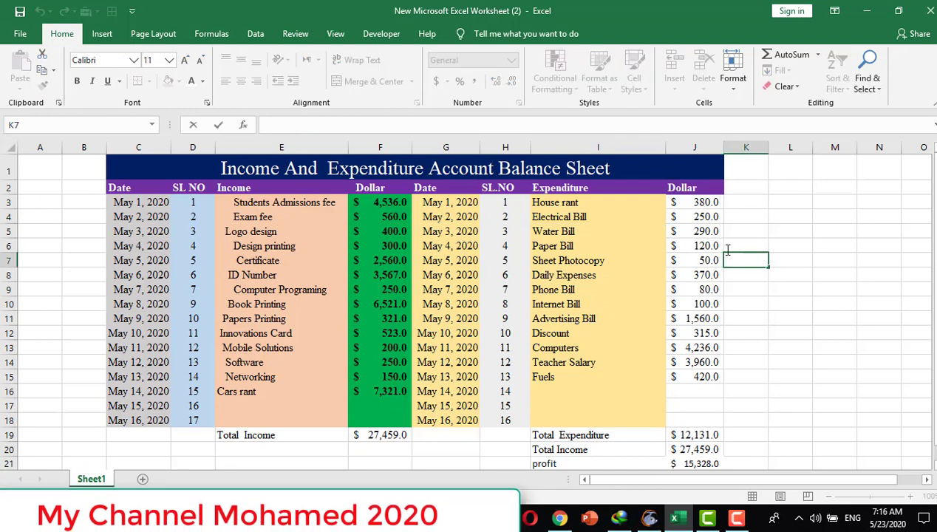
pyautogui.click(728, 249)
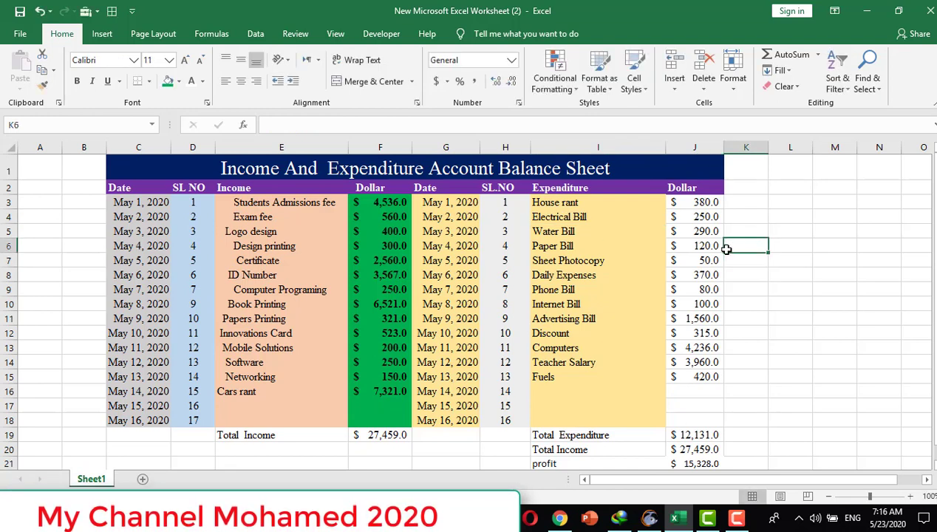
pyautogui.doubleClick(697, 213)
pyautogui.click(645, 201)
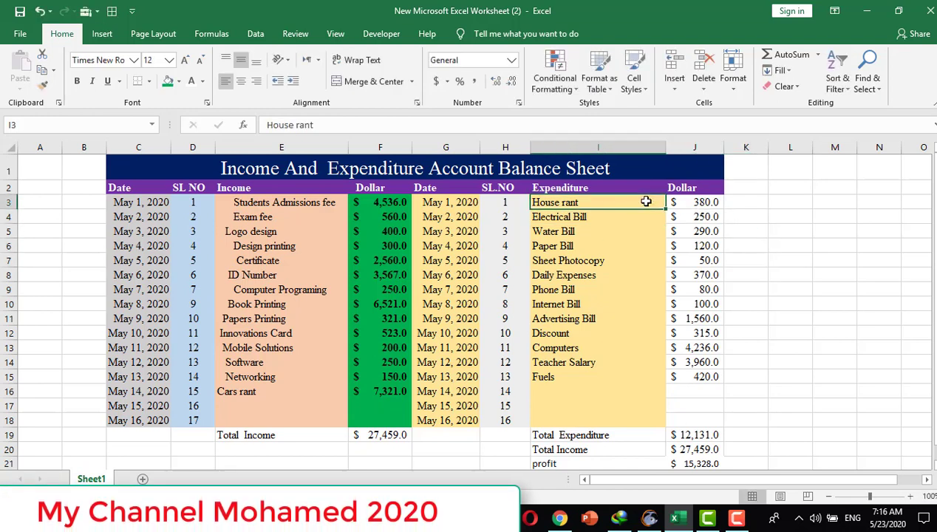
pyautogui.doubleClick(646, 201)
pyautogui.moveTo(687, 202); pyautogui.dragTo(676, 419)
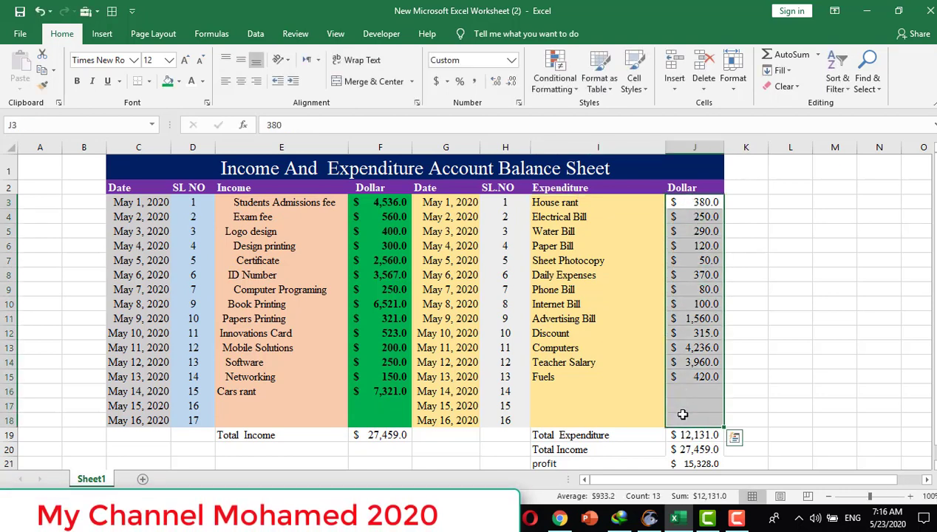
pyautogui.click(671, 419)
pyautogui.rightClick(670, 420)
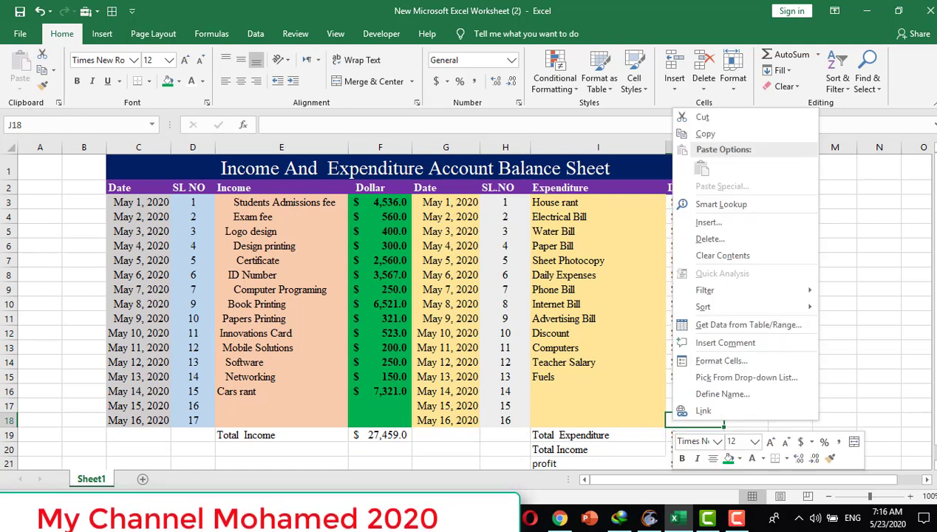
pyautogui.click(800, 262)
pyautogui.moveTo(687, 203); pyautogui.dragTo(674, 418)
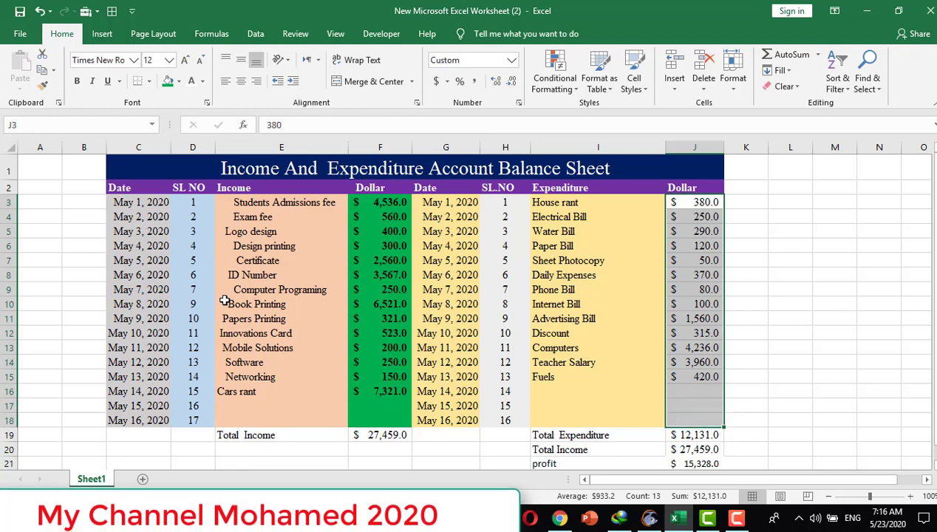
pyautogui.click(192, 253)
pyautogui.click(333, 288)
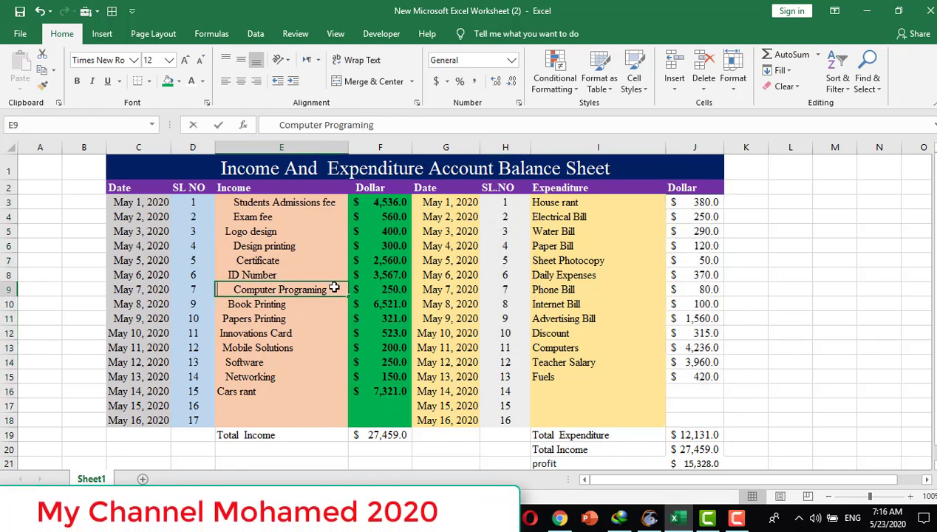
pyautogui.rightClick(334, 289)
pyautogui.click(465, 406)
pyautogui.rightClick(473, 405)
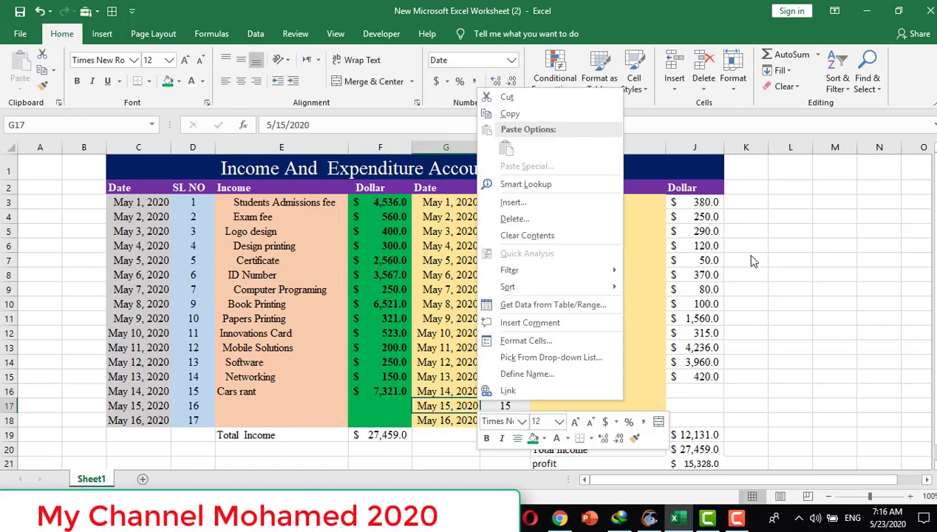
pyautogui.rightClick(752, 260)
# Step: Format the expenditure amounts in J3:J18 as bold black text on the standard red fill
pyautogui.click(690, 203)
pyautogui.click(687, 201)
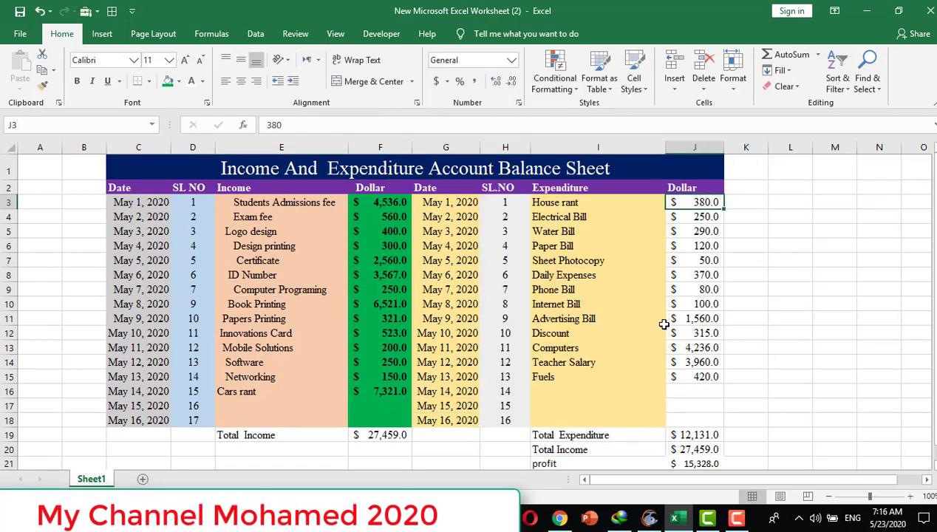
pyautogui.moveTo(663, 324); pyautogui.dragTo(684, 423)
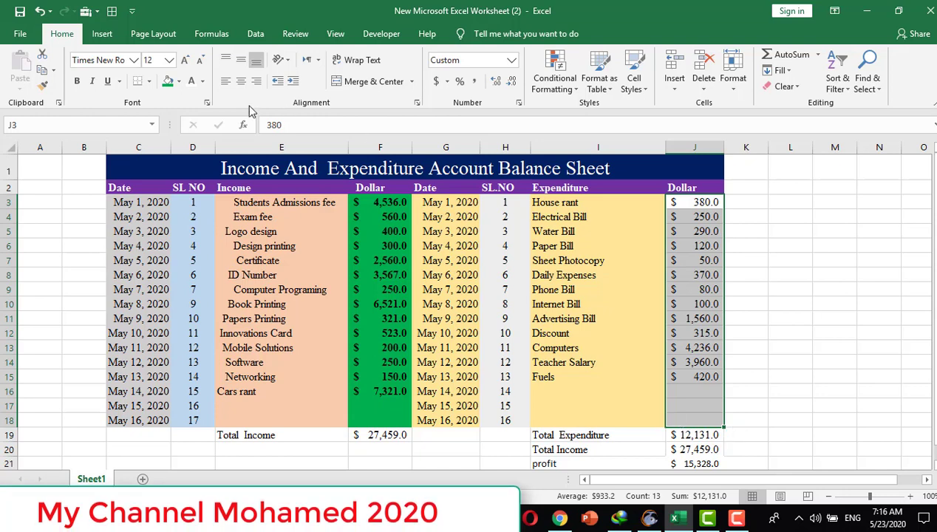
pyautogui.click(190, 85)
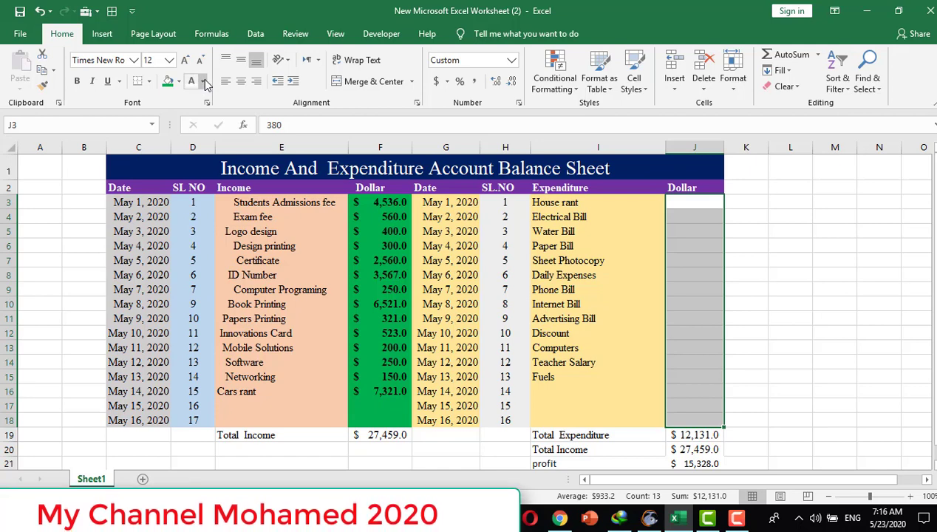
pyautogui.click(204, 81)
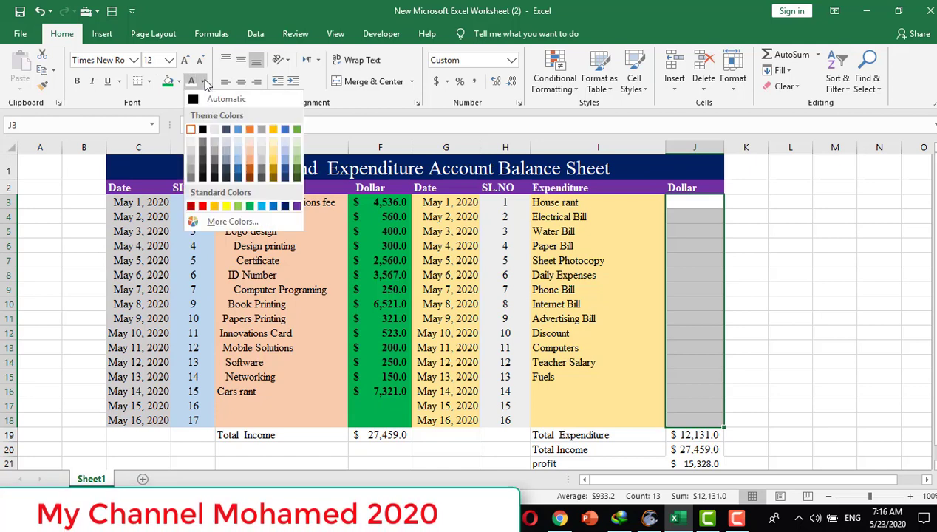
pyautogui.click(205, 130)
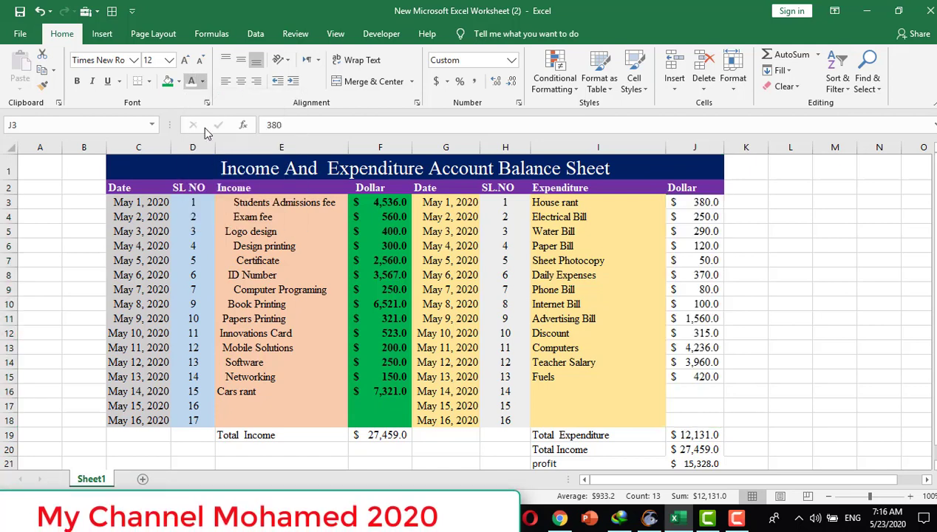
pyautogui.click(178, 81)
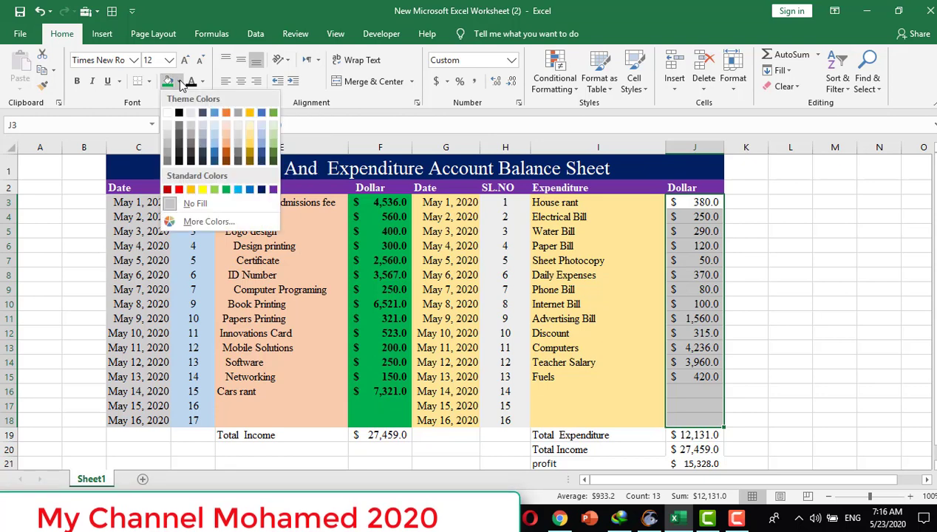
pyautogui.click(179, 190)
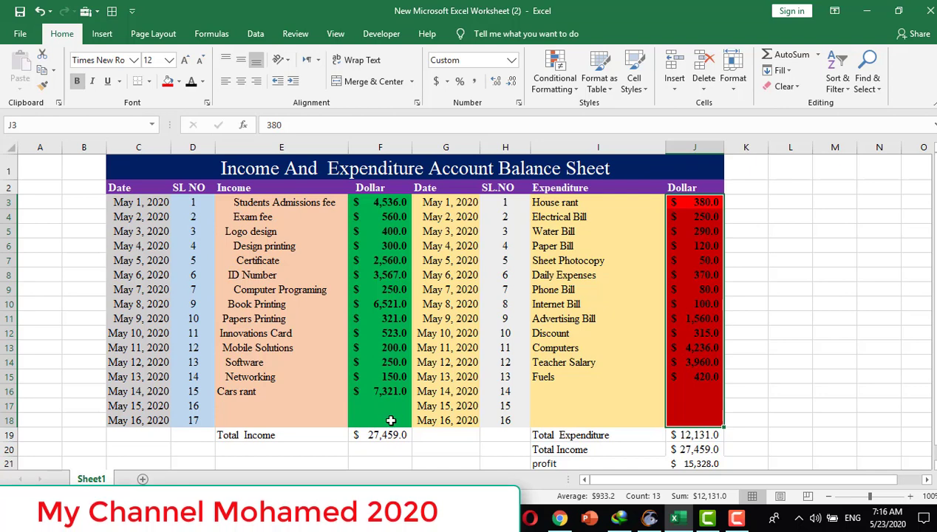
pyautogui.click(342, 443)
pyautogui.doubleClick(303, 433)
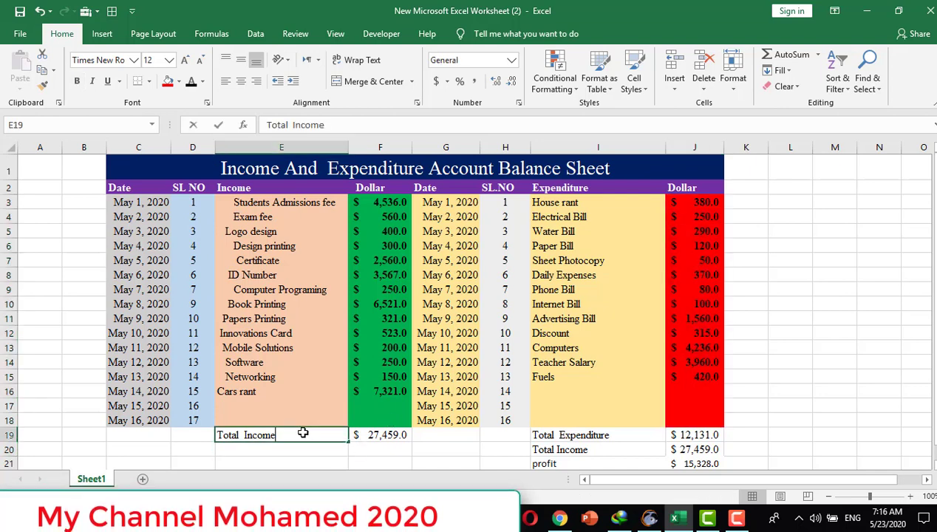
pyautogui.click(303, 453)
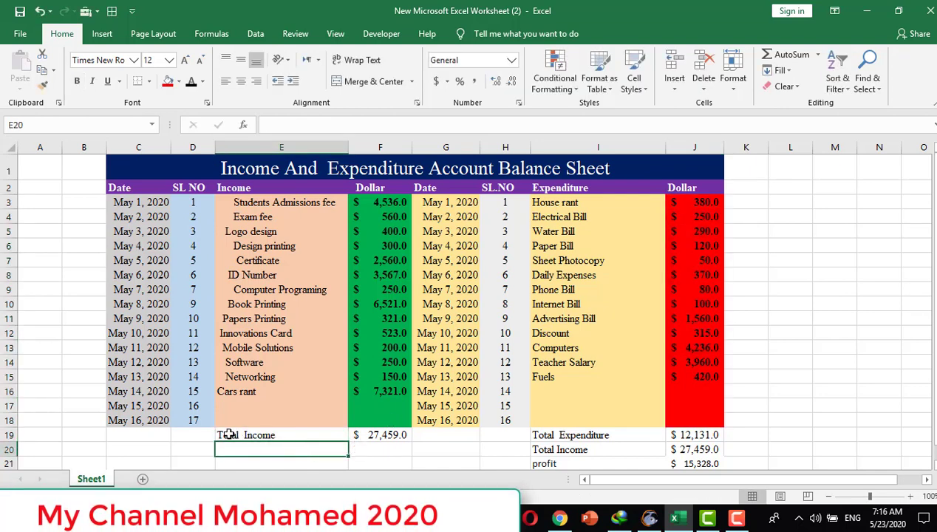
pyautogui.moveTo(229, 434); pyautogui.dragTo(399, 434)
pyautogui.moveTo(396, 435); pyautogui.dragTo(225, 433)
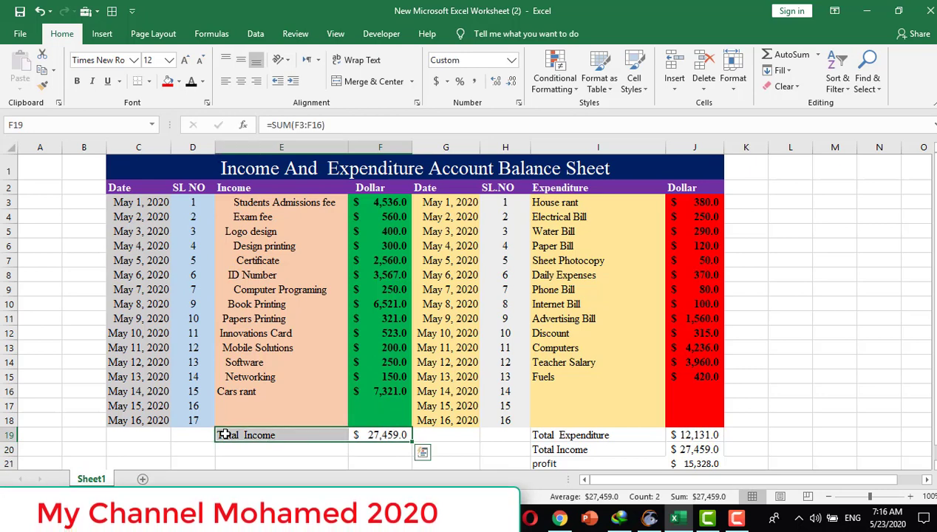
# Step: Fill the Total Income label in E19 with light blue and increase its font size to 14
pyautogui.click(225, 434)
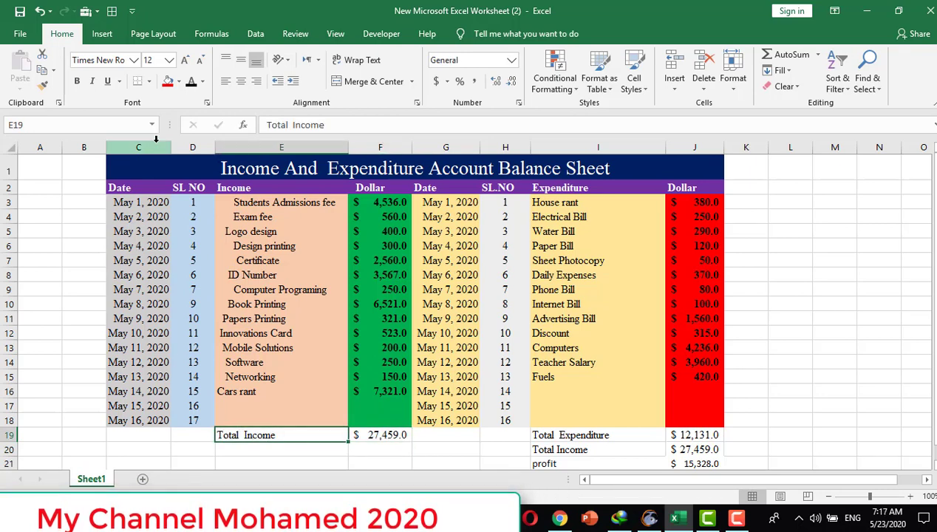
pyautogui.click(177, 83)
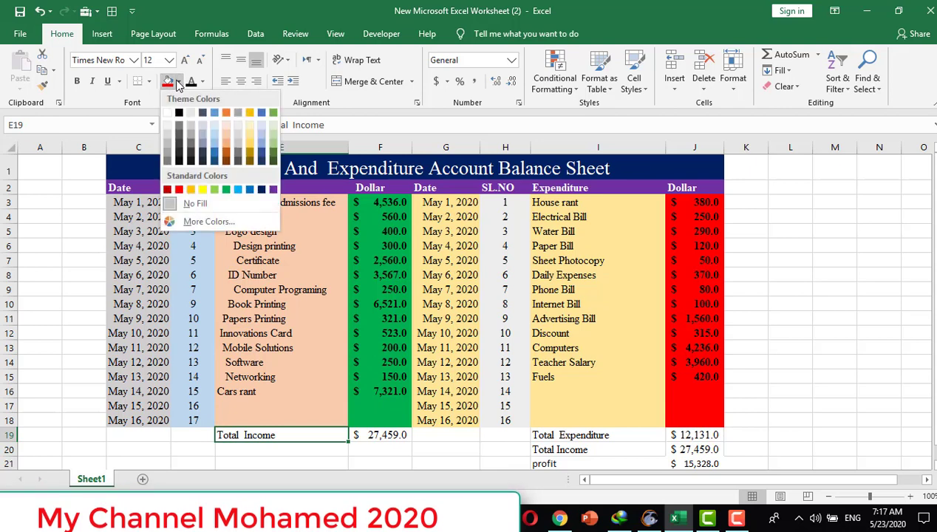
pyautogui.click(238, 189)
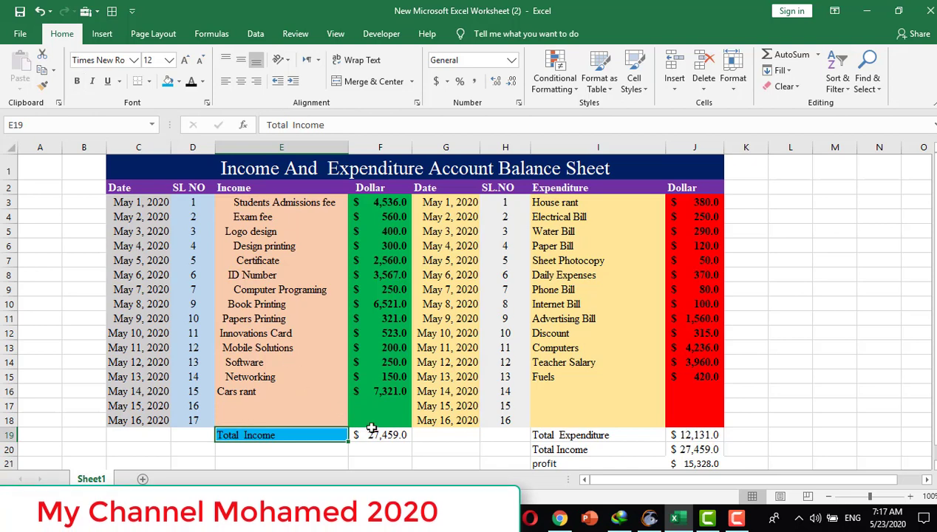
pyautogui.click(187, 60)
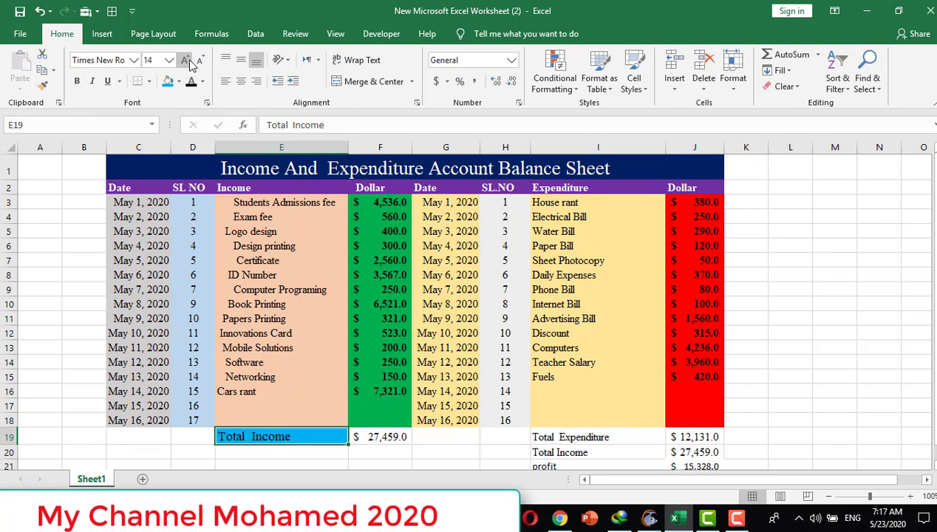
# Step: Fill the total income amount in F19 with dark orange and make it bold
pyautogui.click(367, 436)
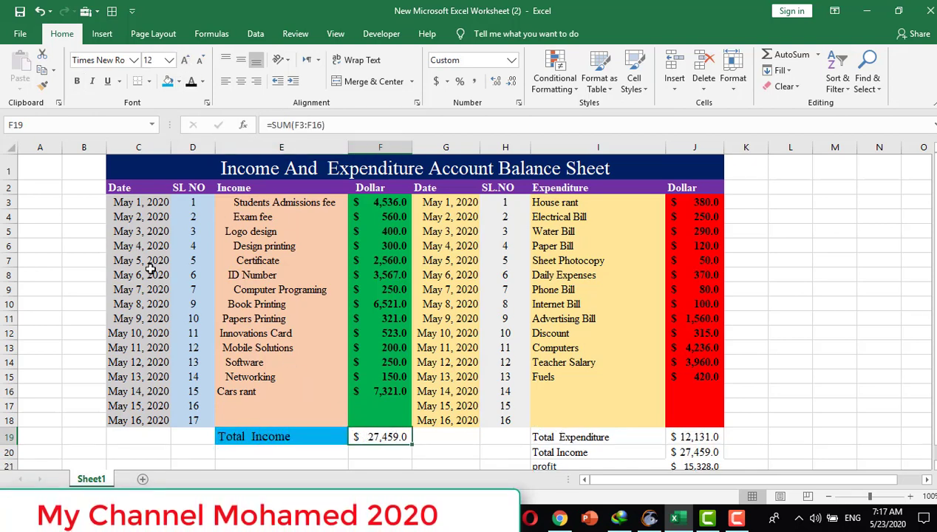
pyautogui.click(179, 82)
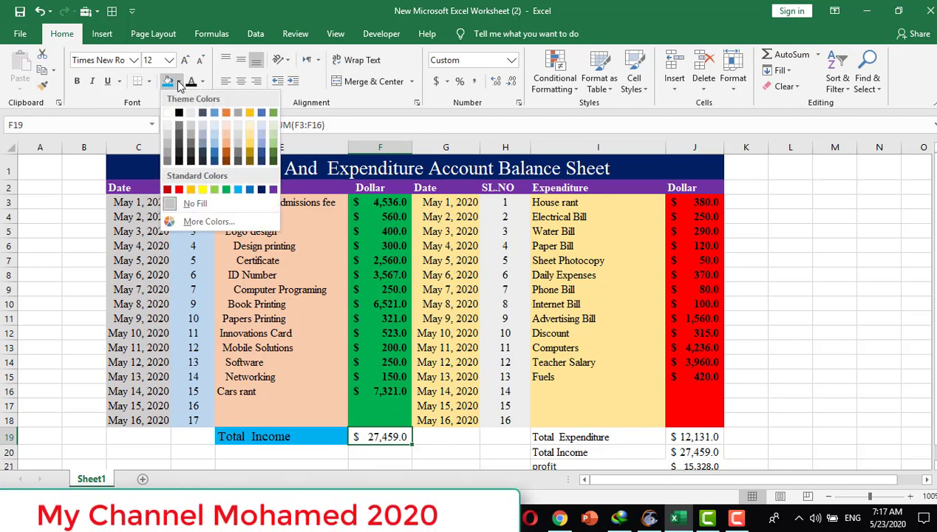
pyautogui.click(226, 160)
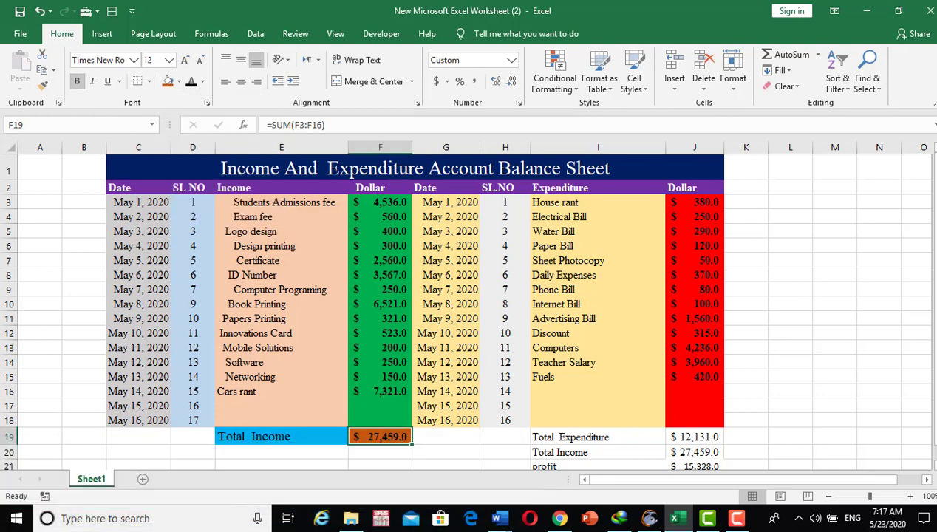
# Step: Fill the Total Expenditure label in I19 with the standard orange colour and make it bold
pyautogui.moveTo(934, 254); pyautogui.dragTo(934, 263)
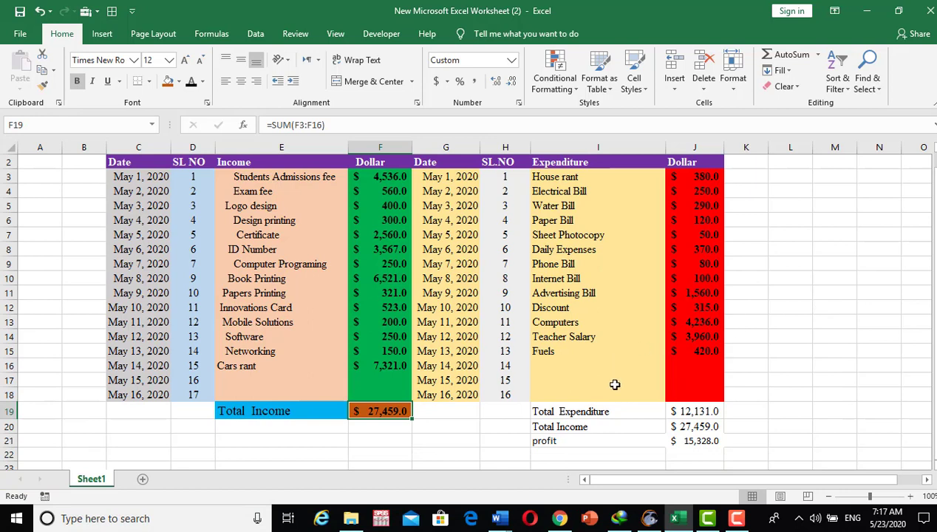
pyautogui.moveTo(542, 413); pyautogui.dragTo(651, 409)
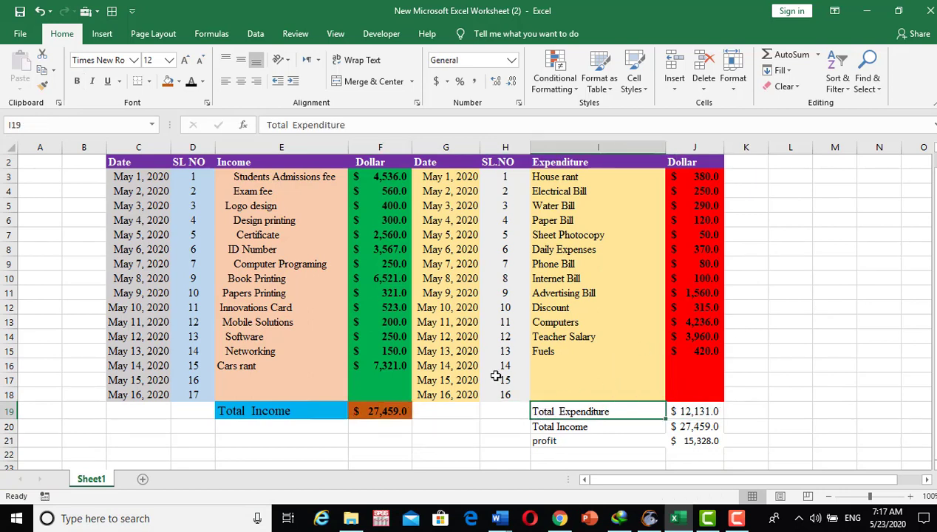
pyautogui.doubleClick(311, 213)
pyautogui.moveTo(311, 216); pyautogui.dragTo(403, 266)
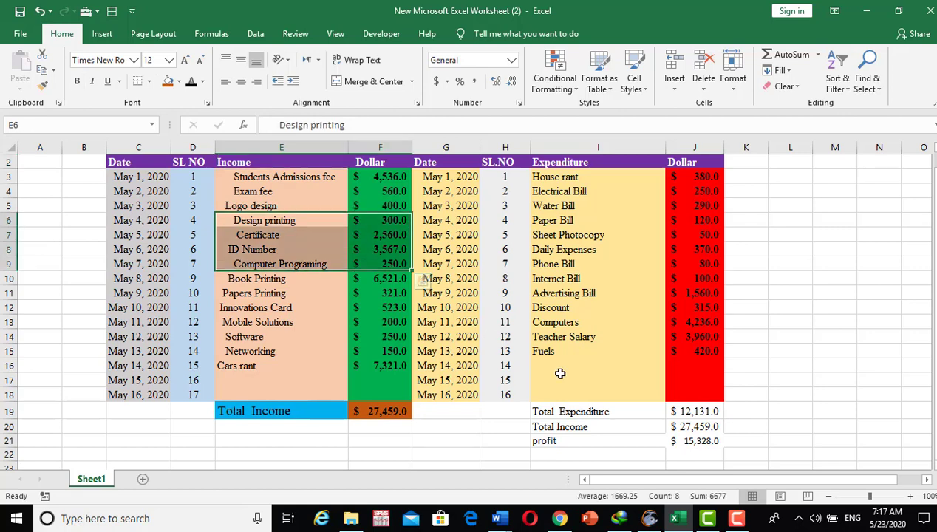
pyautogui.click(602, 410)
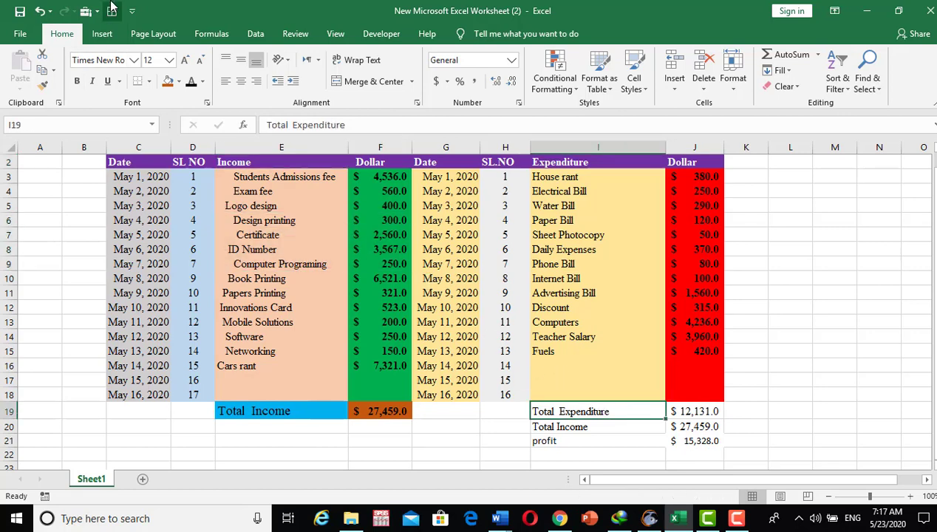
pyautogui.click(179, 81)
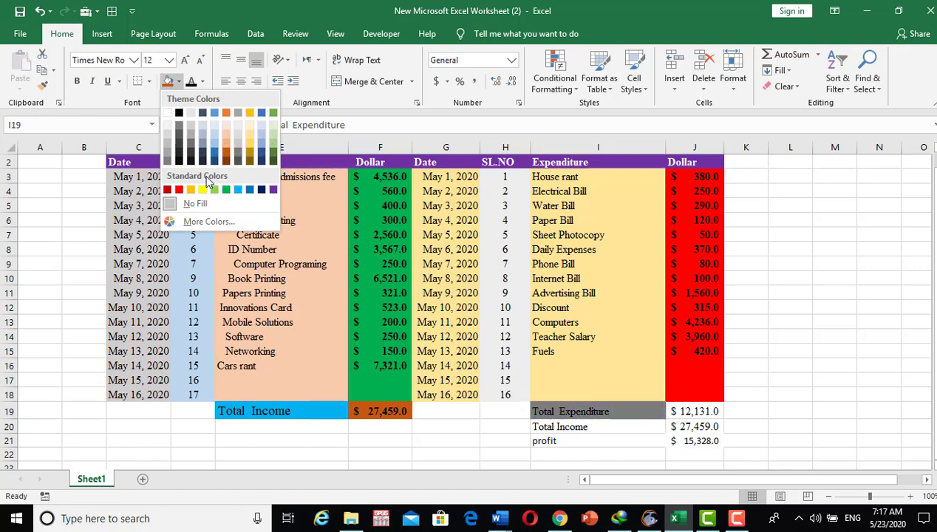
pyautogui.click(191, 191)
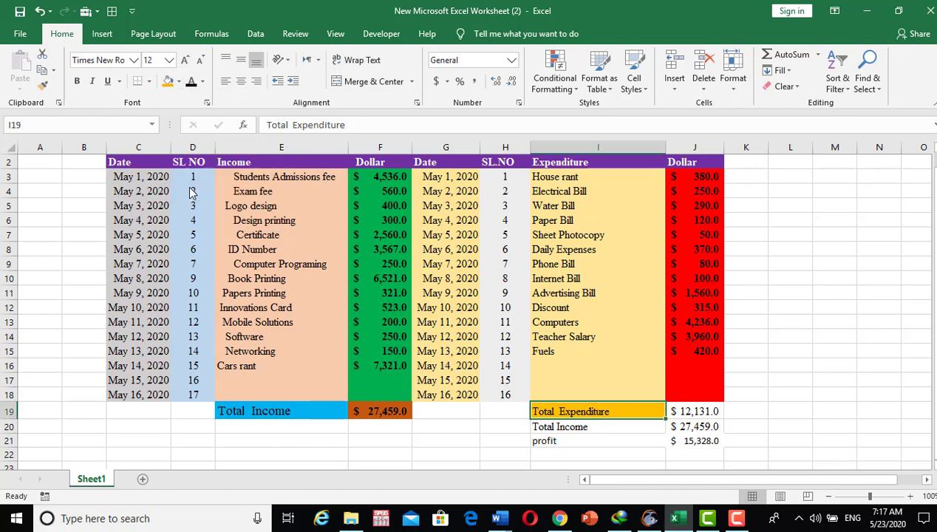
pyautogui.click(76, 81)
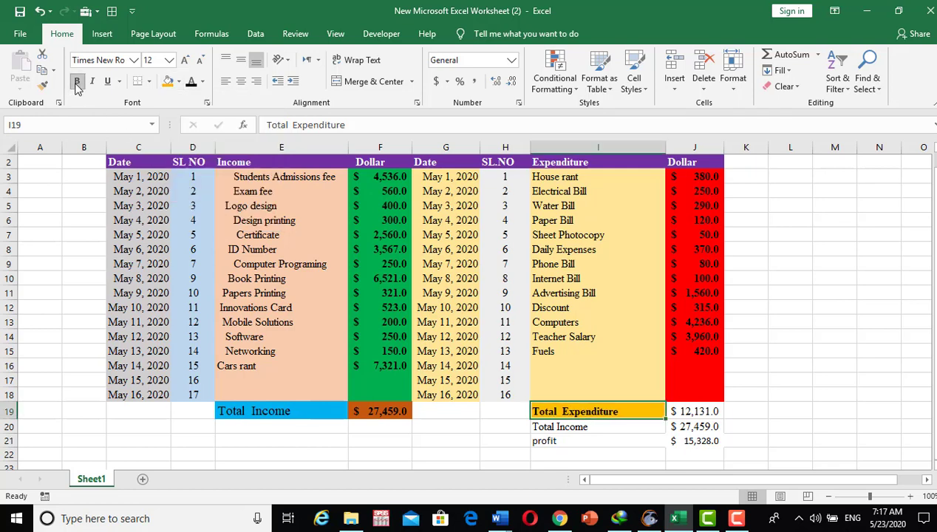
# Step: Fill the total expenditure amount in J19 with a light gold theme colour and make it bold
pyautogui.click(674, 411)
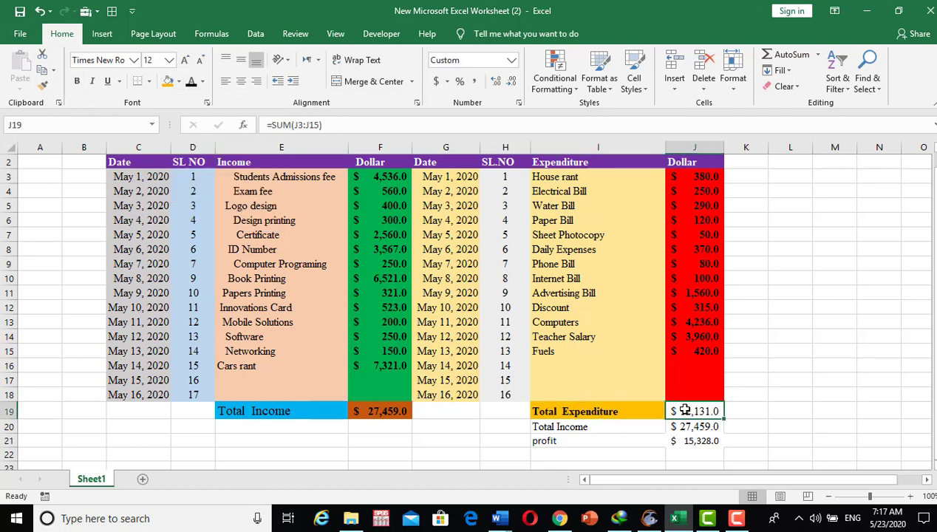
pyautogui.click(179, 81)
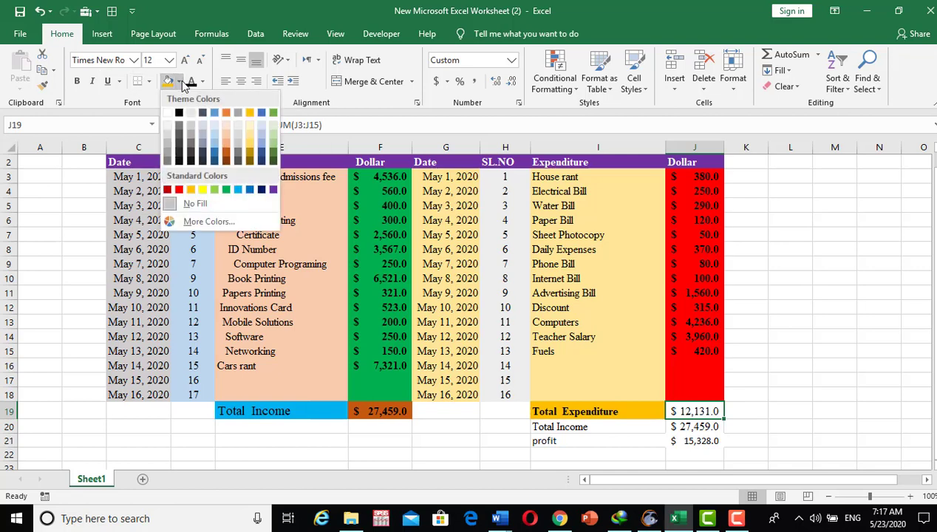
pyautogui.click(252, 137)
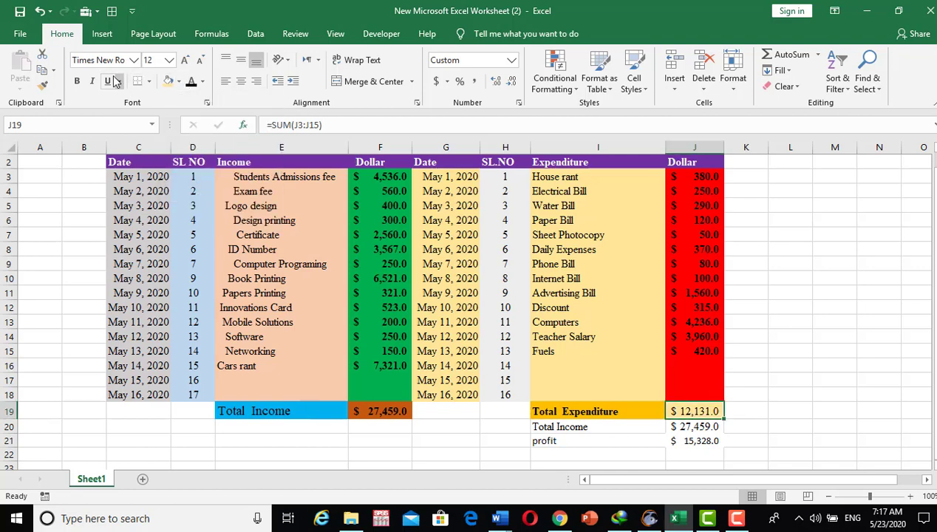
pyautogui.click(76, 82)
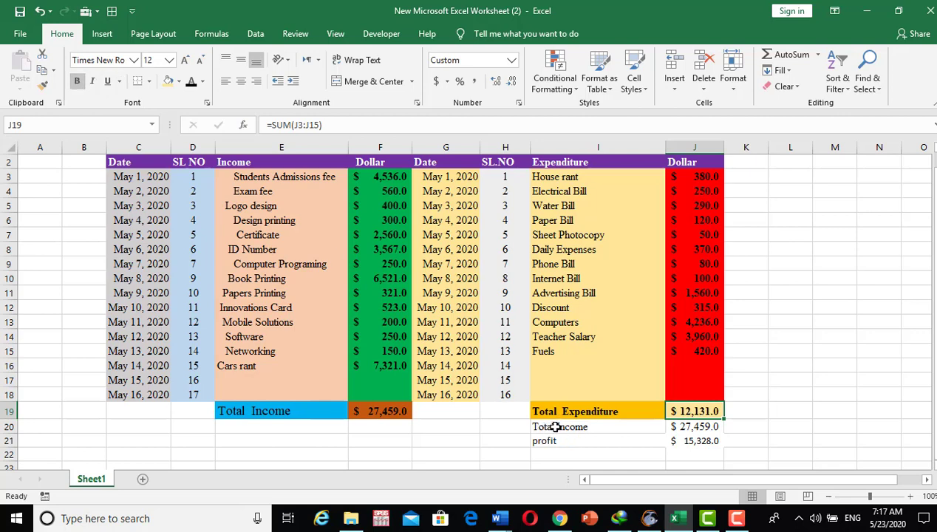
# Step: Fill the Total Income label and amount in I20:J20 with standard light blue and make them bold
pyautogui.moveTo(551, 425); pyautogui.dragTo(672, 426)
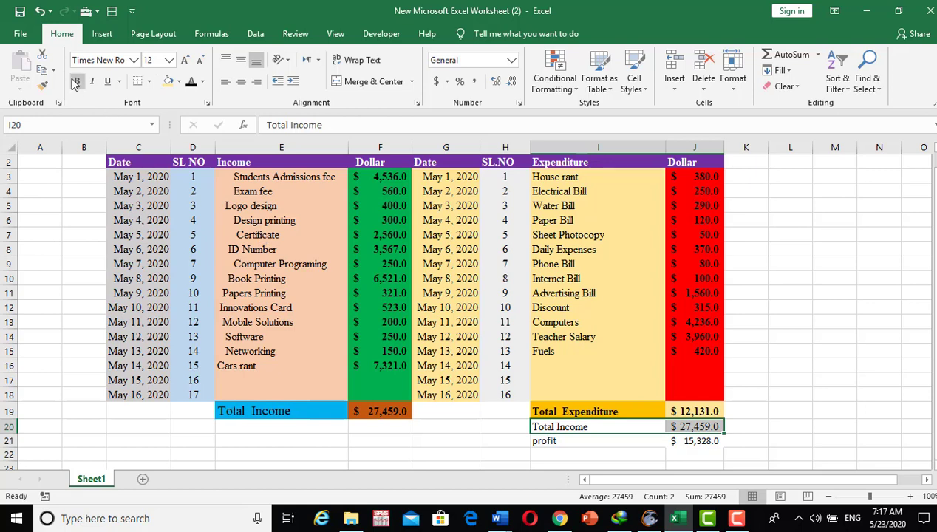
pyautogui.click(178, 81)
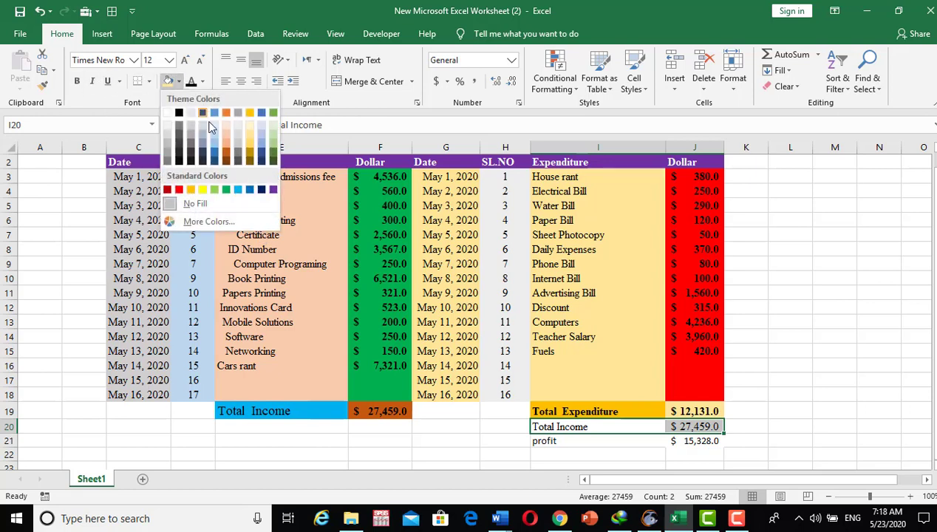
pyautogui.click(238, 190)
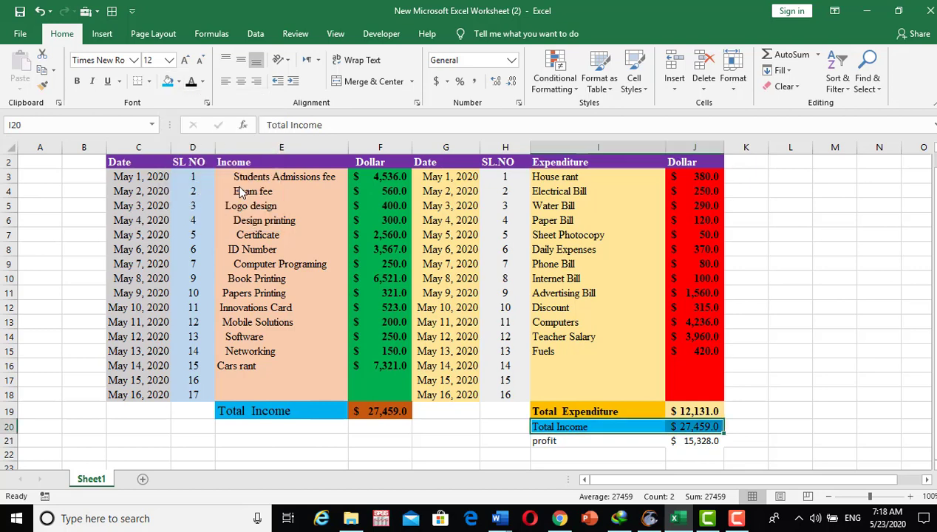
pyautogui.click(78, 83)
# Step: Fill the profit label and amount in I21:J21 with the standard yellow colour
pyautogui.click(563, 440)
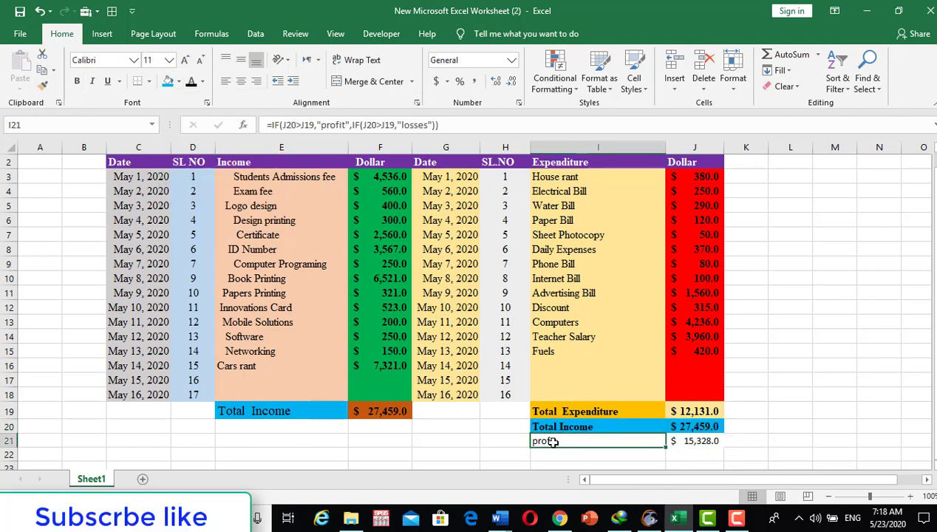
pyautogui.moveTo(543, 441); pyautogui.dragTo(709, 441)
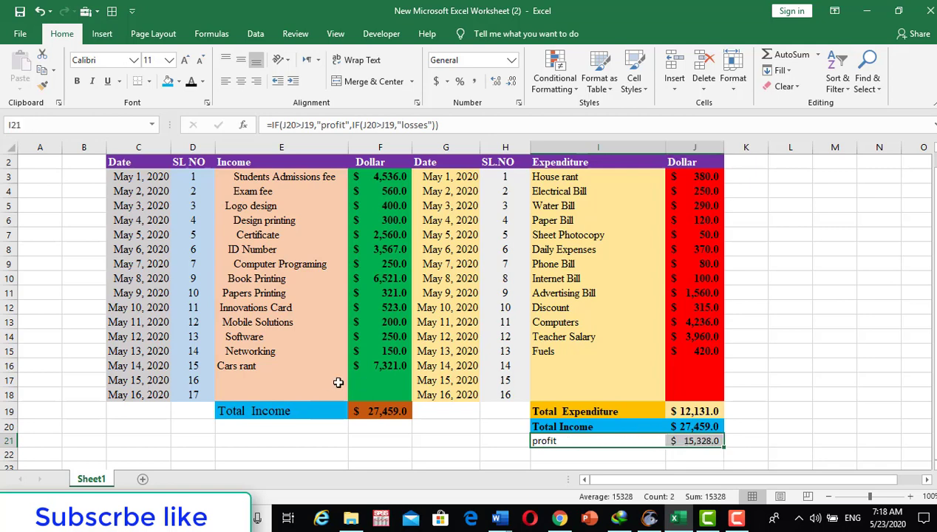
pyautogui.click(179, 81)
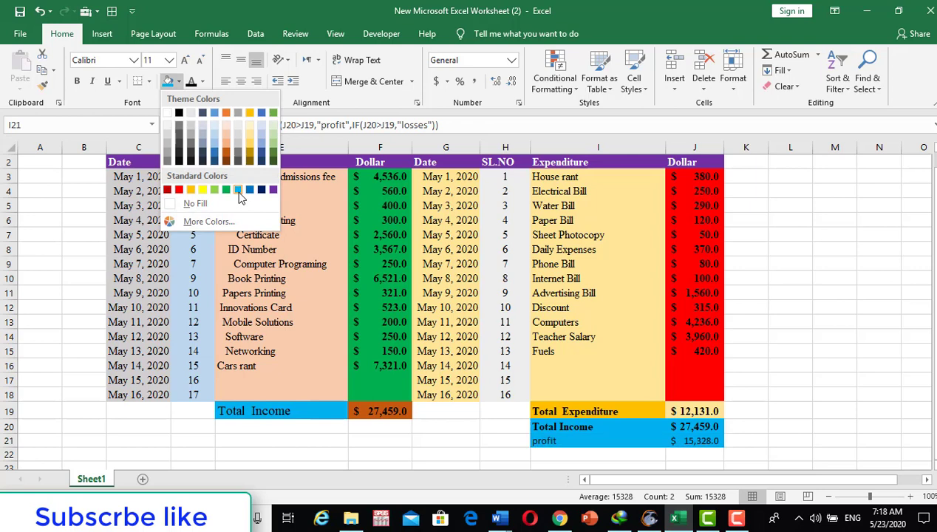
pyautogui.click(201, 190)
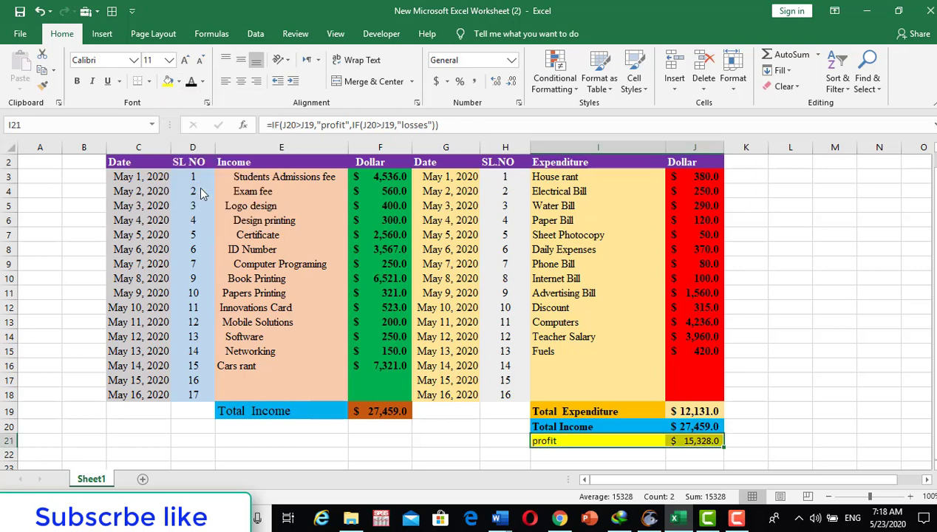
# Step: Set the font of the profit row I21:J21 to Times New Roman and increase its size by one step
pyautogui.click(111, 62)
pyautogui.write('T')
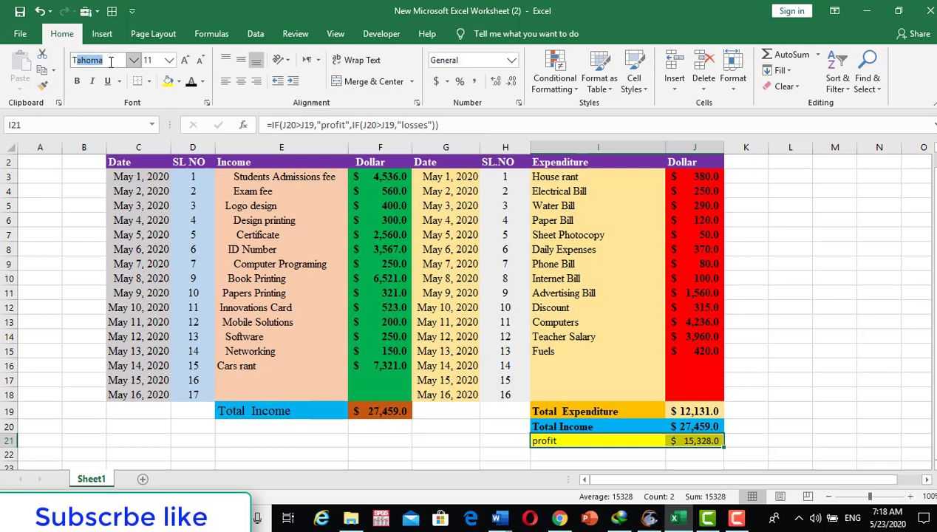
pyautogui.write('imes New Ro')
pyautogui.press('Return')
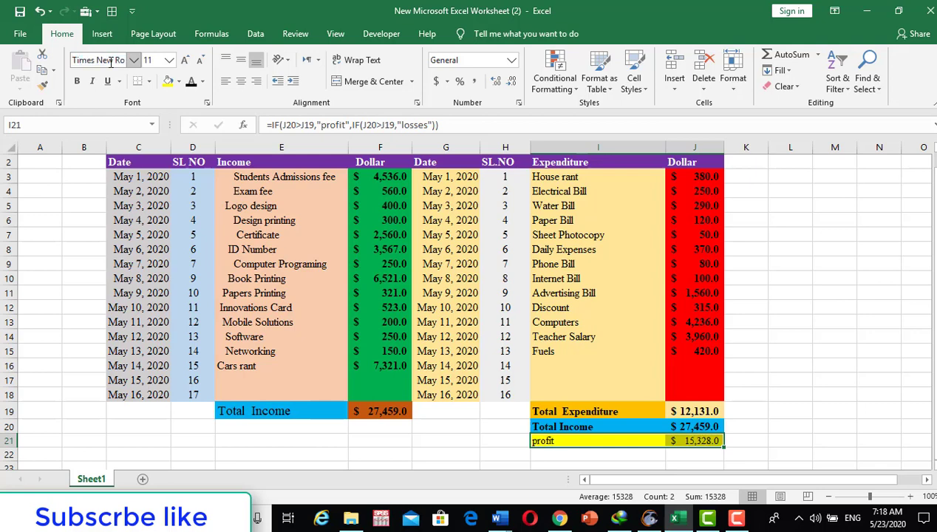
pyautogui.click(185, 62)
pyautogui.click(492, 441)
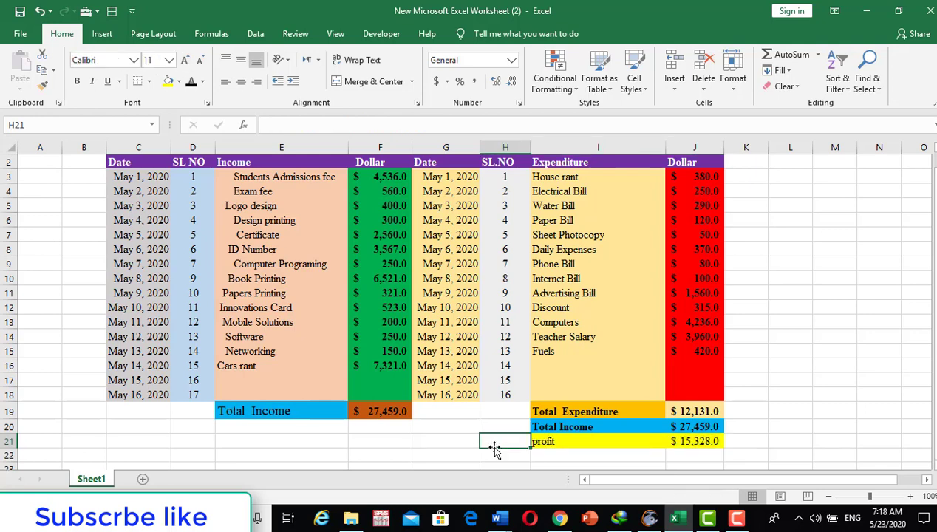
# Step: Review the income side of the sheet: its dates, serial numbers, income items, dollar amounts and total income
pyautogui.click(890, 385)
pyautogui.moveTo(934, 376); pyautogui.dragTo(933, 357)
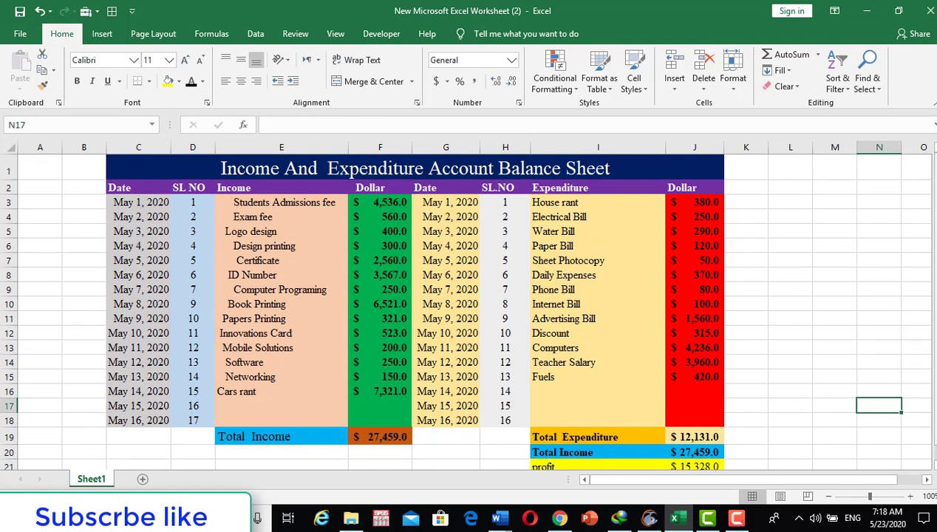
pyautogui.moveTo(934, 319); pyautogui.dragTo(934, 317)
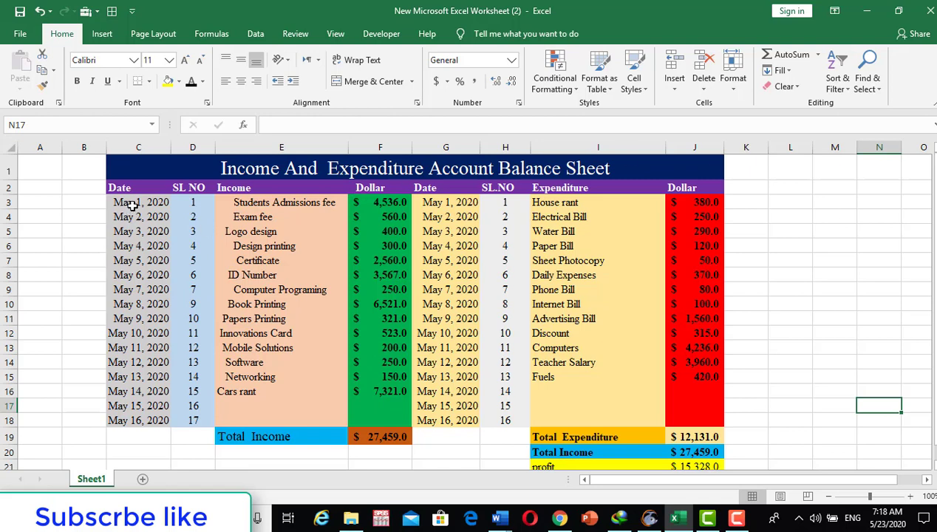
pyautogui.moveTo(129, 206); pyautogui.dragTo(154, 425)
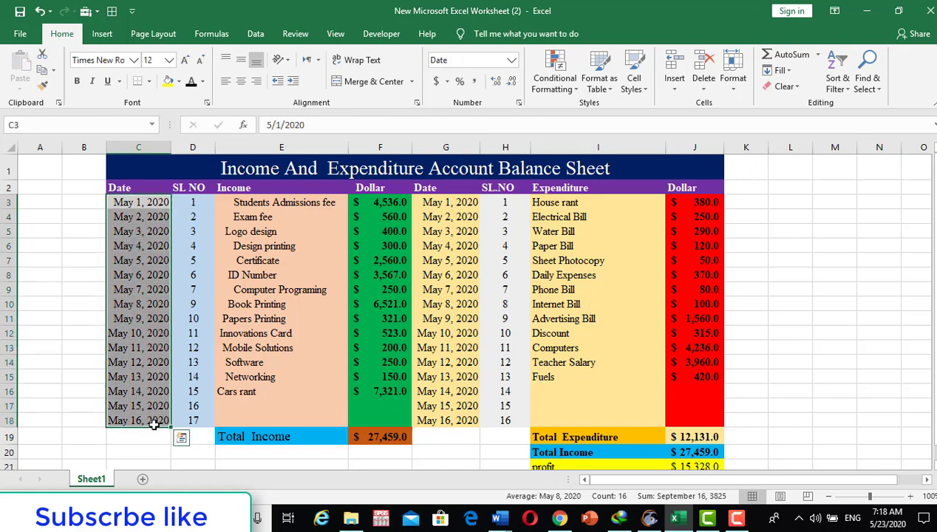
pyautogui.moveTo(192, 204); pyautogui.dragTo(201, 264)
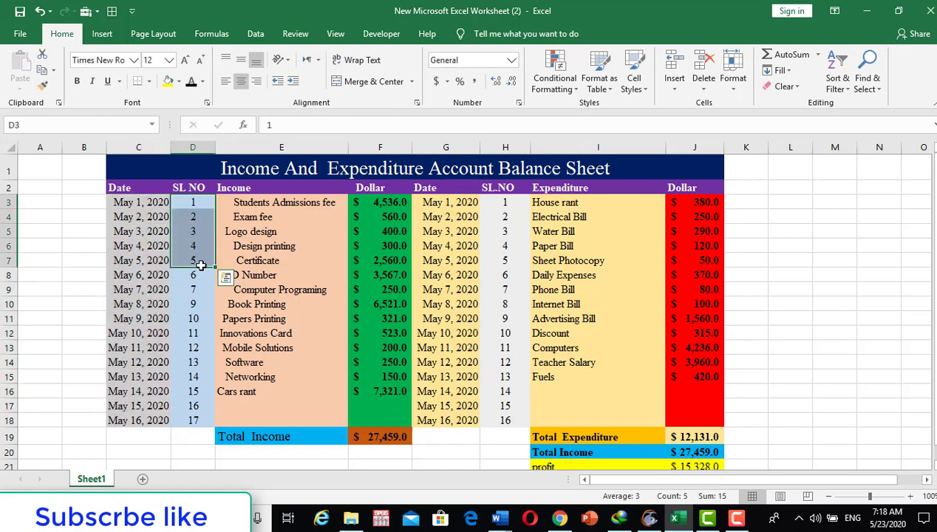
pyautogui.click(261, 215)
pyautogui.click(257, 193)
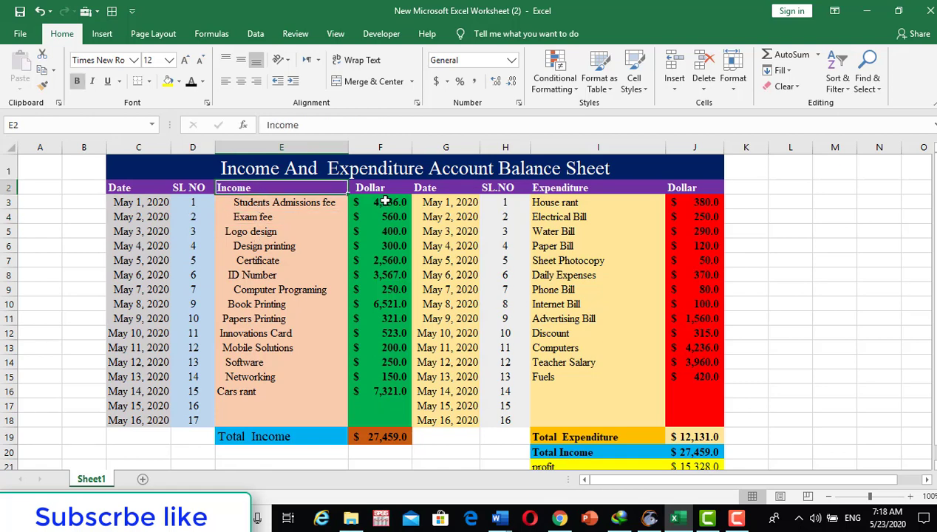
pyautogui.moveTo(384, 201); pyautogui.dragTo(395, 404)
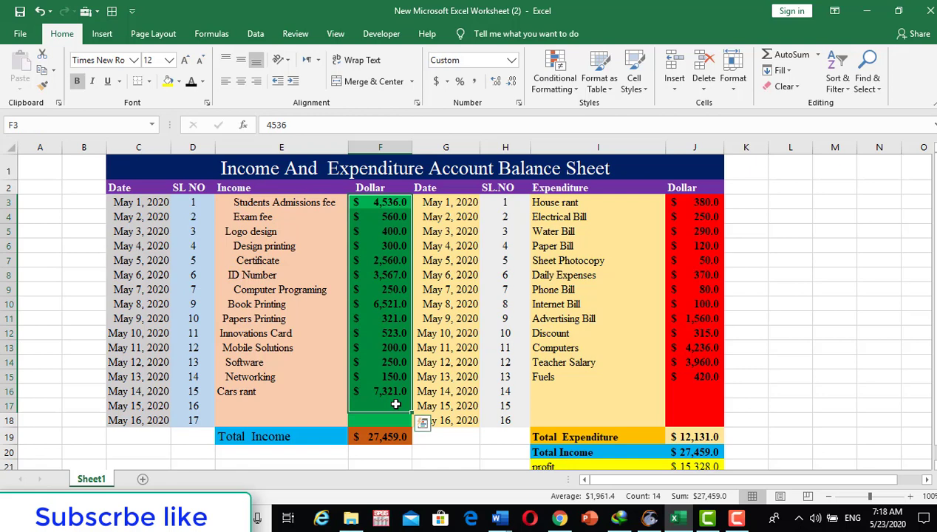
pyautogui.click(315, 440)
pyautogui.click(374, 437)
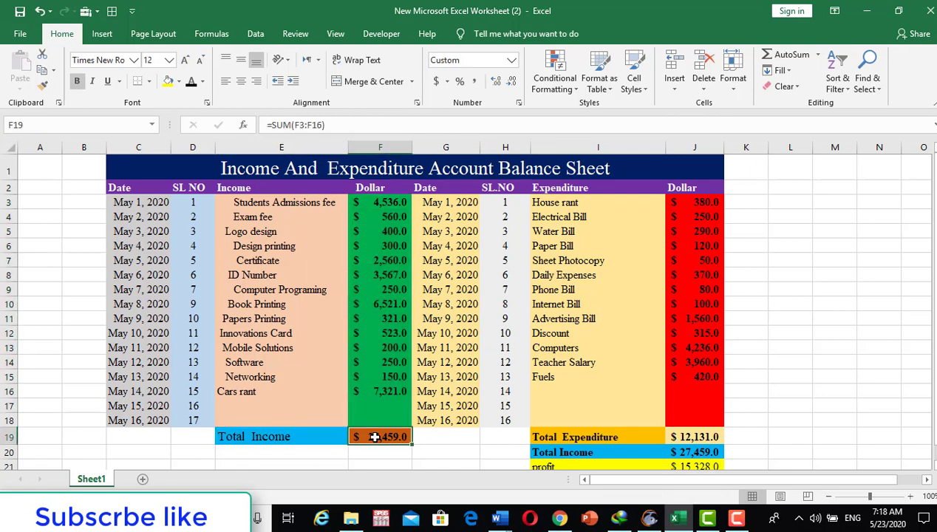
# Step: Review the expenditure side of the sheet: its dates, serial numbers, expenditure items and the summary rows below
pyautogui.moveTo(432, 189); pyautogui.dragTo(441, 222)
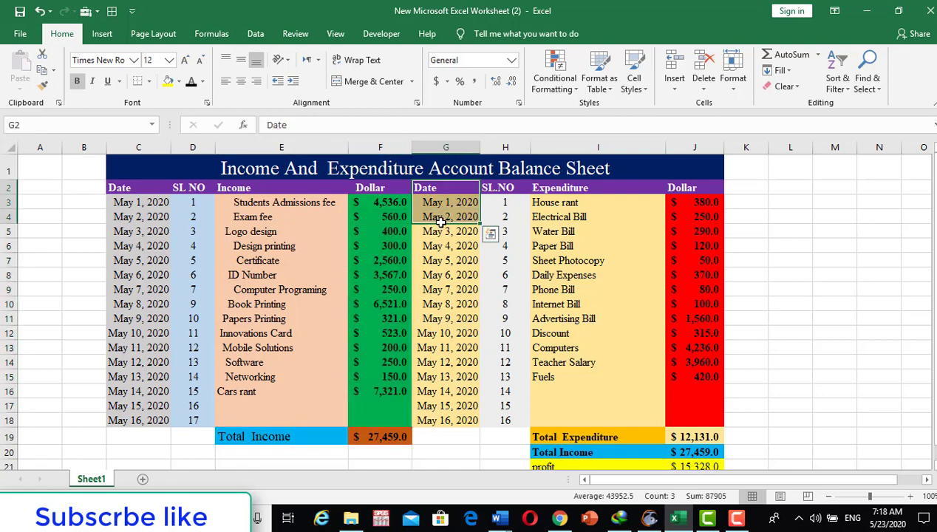
pyautogui.click(447, 288)
pyautogui.click(502, 217)
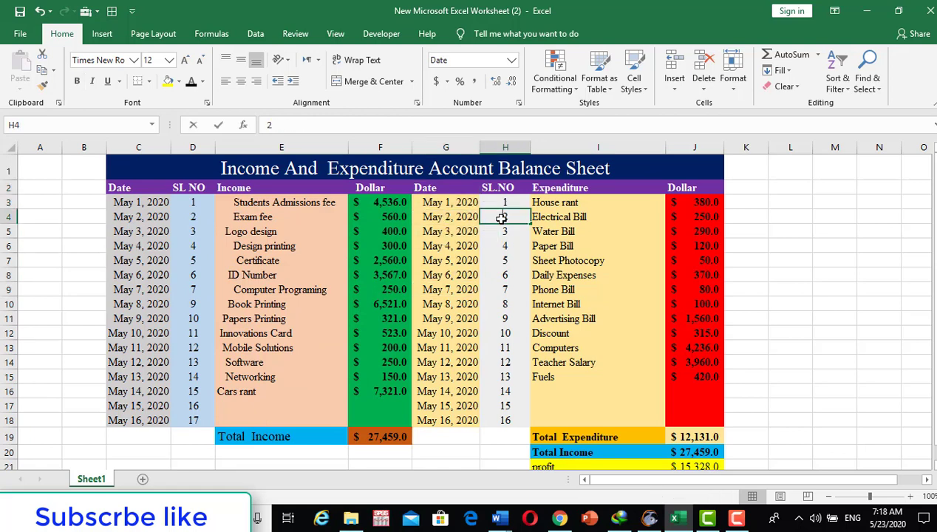
pyautogui.moveTo(557, 186); pyautogui.dragTo(593, 362)
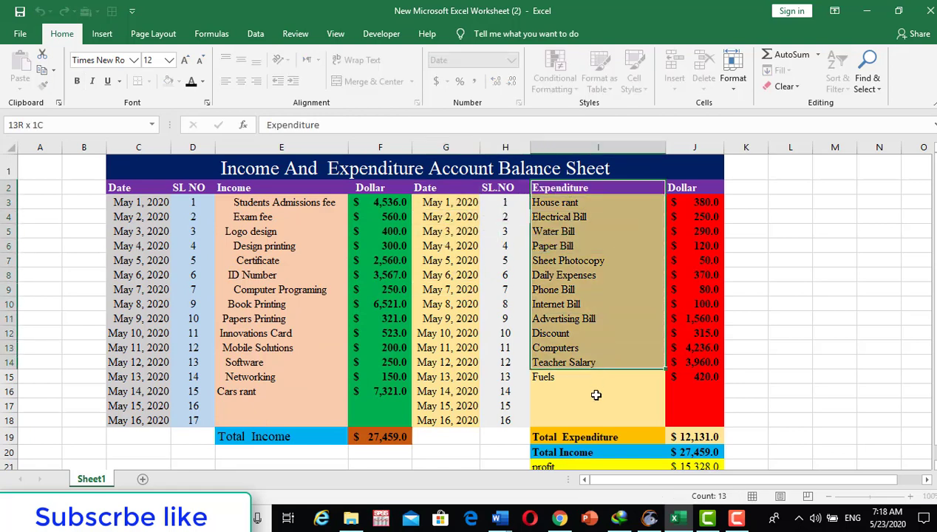
pyautogui.moveTo(596, 394)
pyautogui.mouseDown()
pyautogui.moveTo(595, 414)
pyautogui.moveTo(587, 380)
pyautogui.mouseUp()
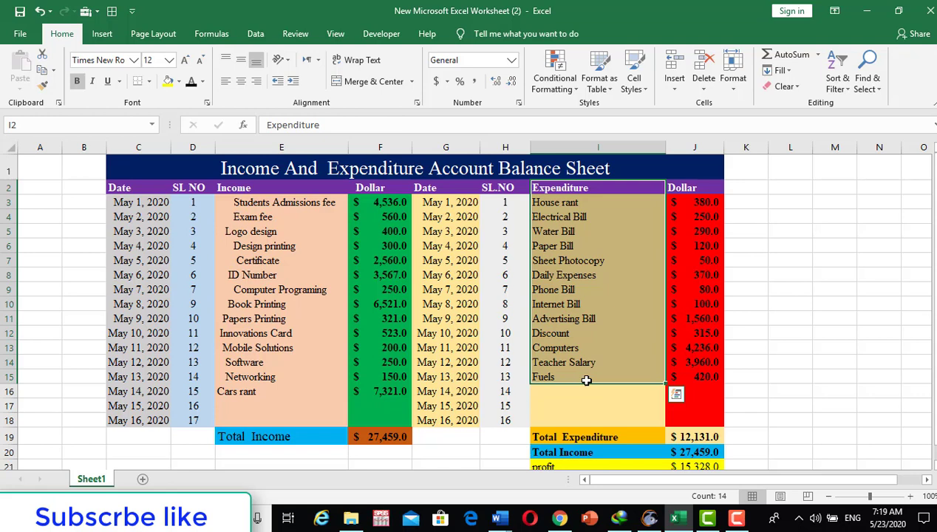
pyautogui.click(531, 404)
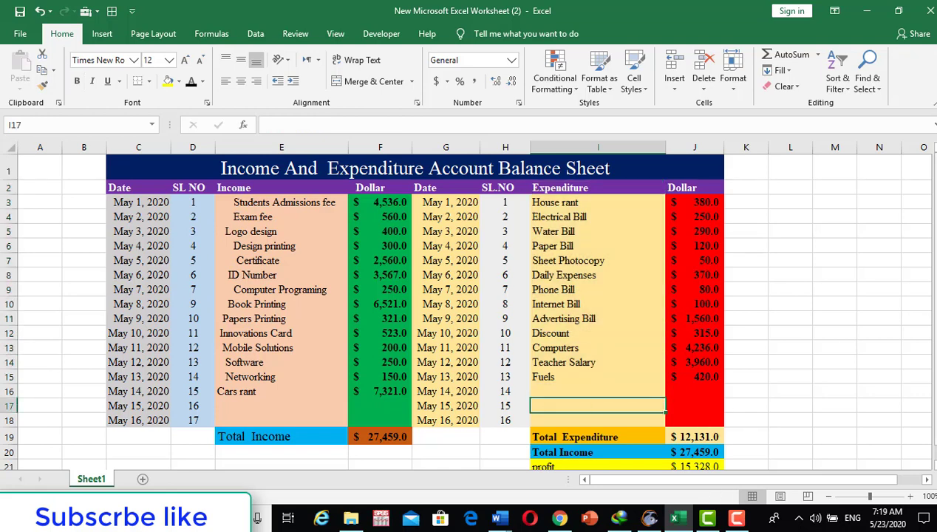
pyautogui.scroll(-1, 709, 428)
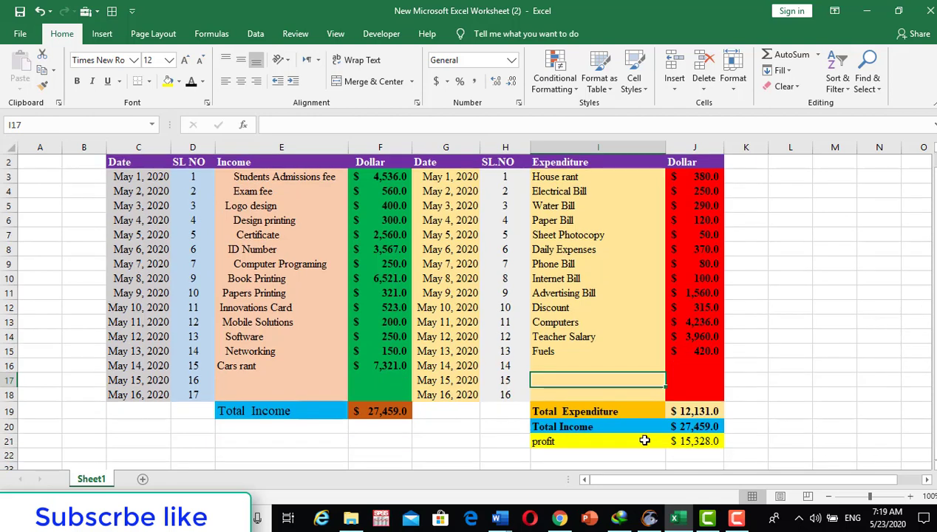
pyautogui.click(597, 410)
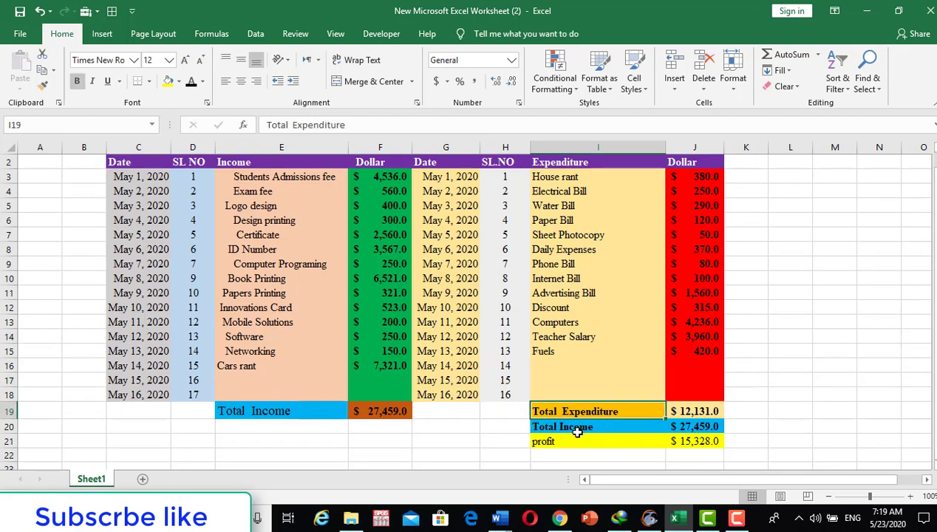
# Step: Increase the font size of the profit label in I21 to 14
pyautogui.click(577, 430)
pyautogui.click(562, 443)
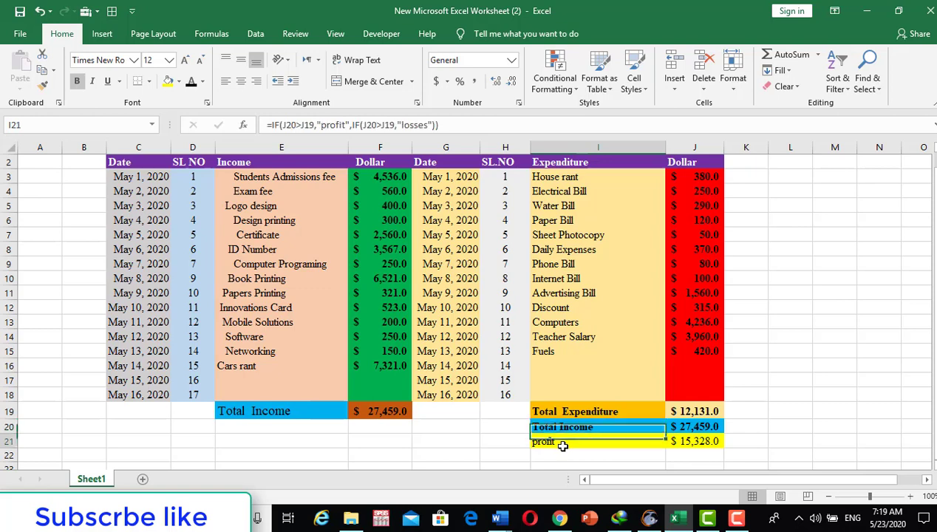
pyautogui.click(186, 61)
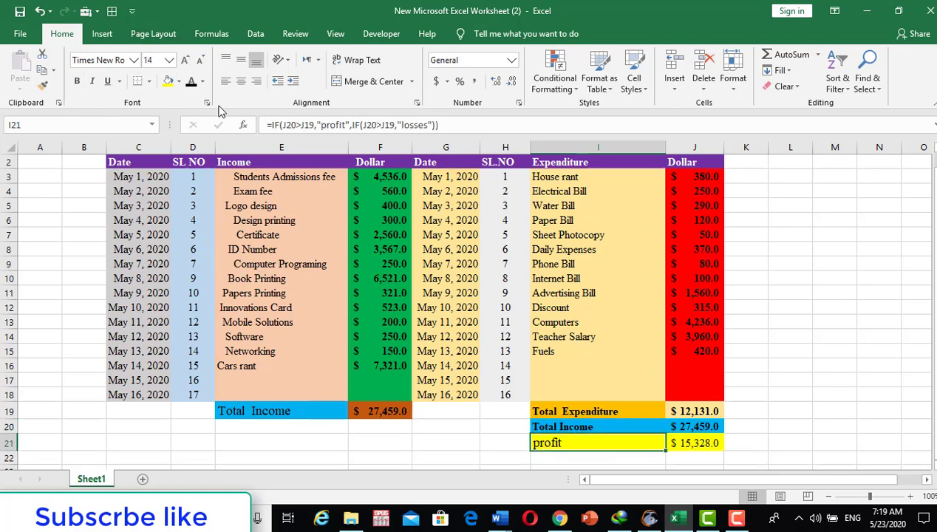
pyautogui.click(539, 456)
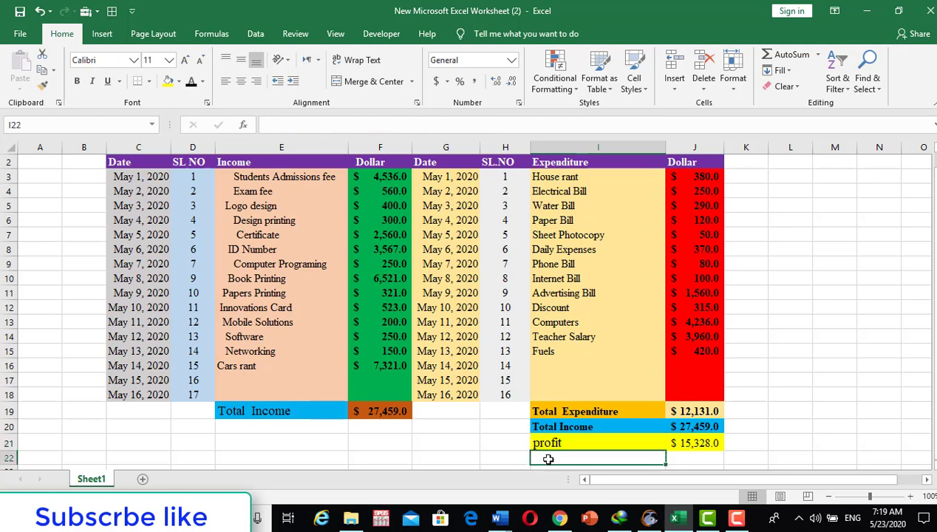
# Step: Inspect the formulas behind the profit amount in J21 and the profit label in I21
pyautogui.click(706, 443)
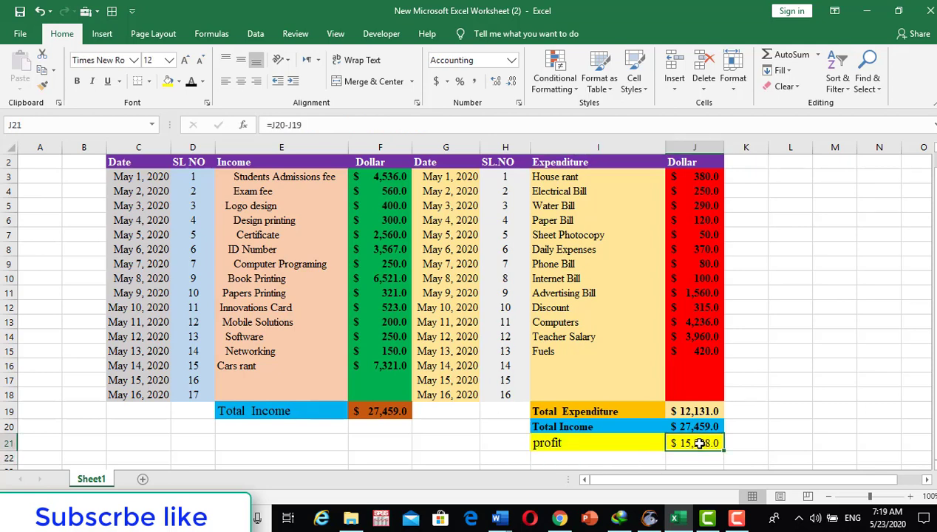
pyautogui.doubleClick(699, 443)
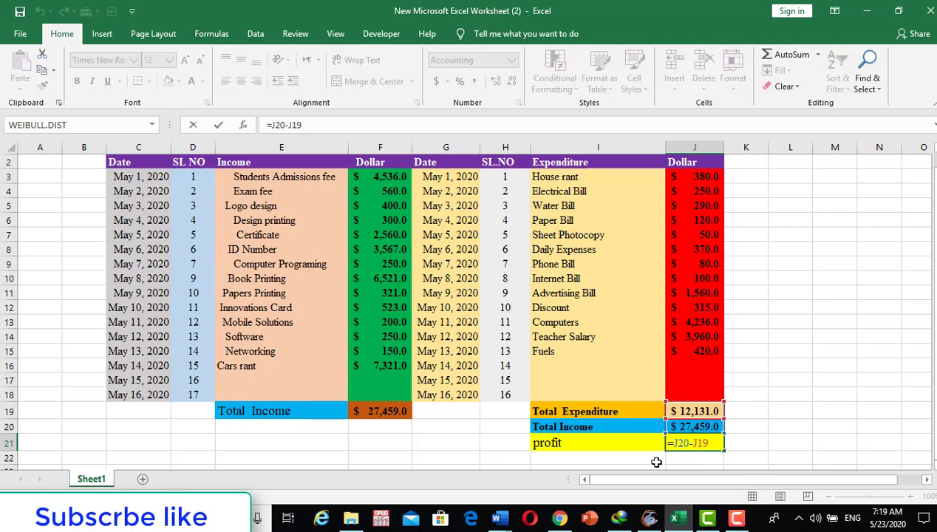
pyautogui.click(656, 460)
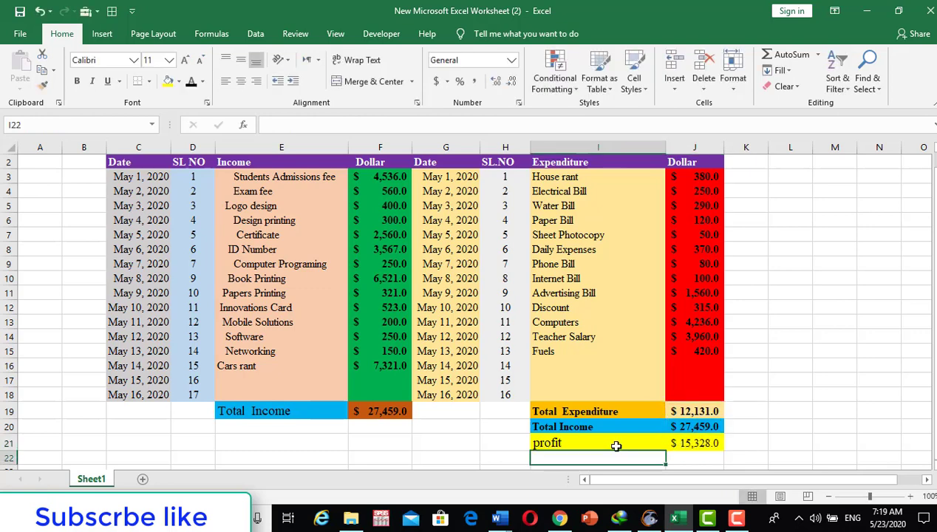
pyautogui.doubleClick(615, 443)
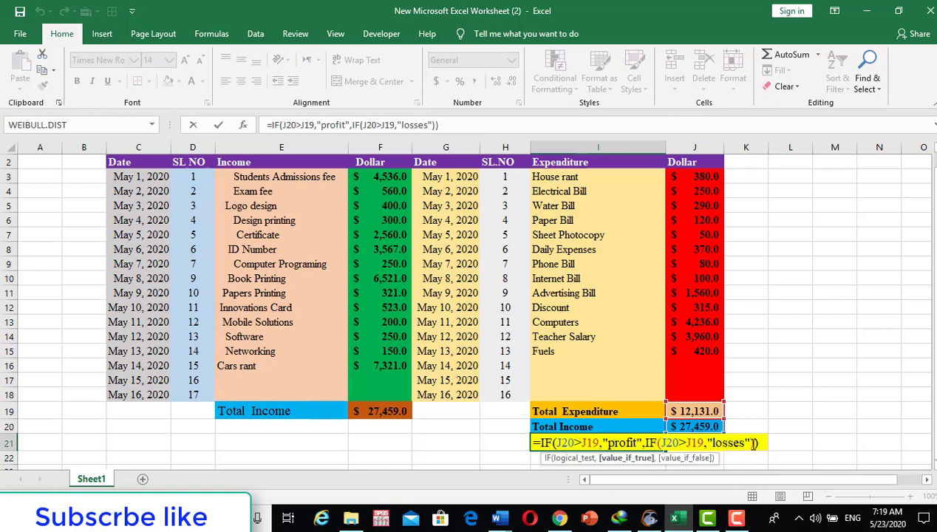
pyautogui.moveTo(759, 443); pyautogui.dragTo(535, 447)
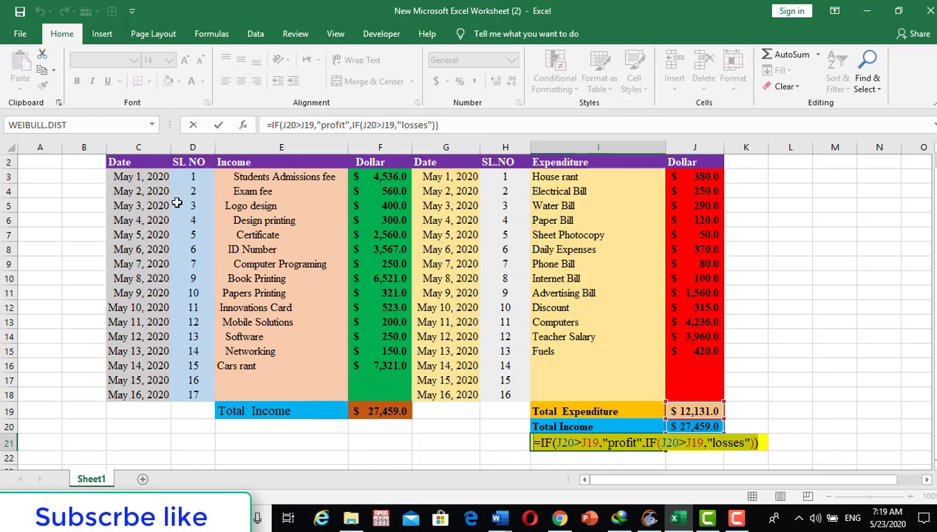
pyautogui.write('=')
pyautogui.click(458, 442)
pyautogui.click(513, 443)
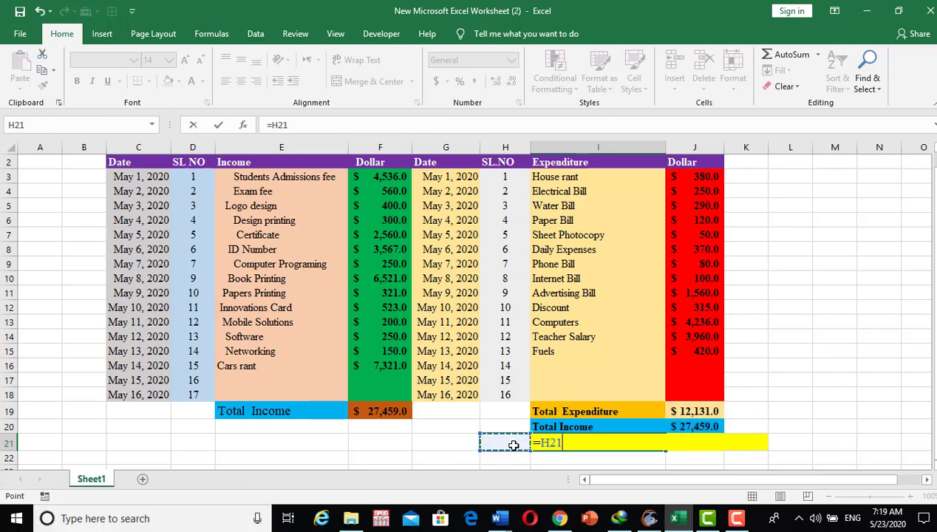
pyautogui.click(815, 369)
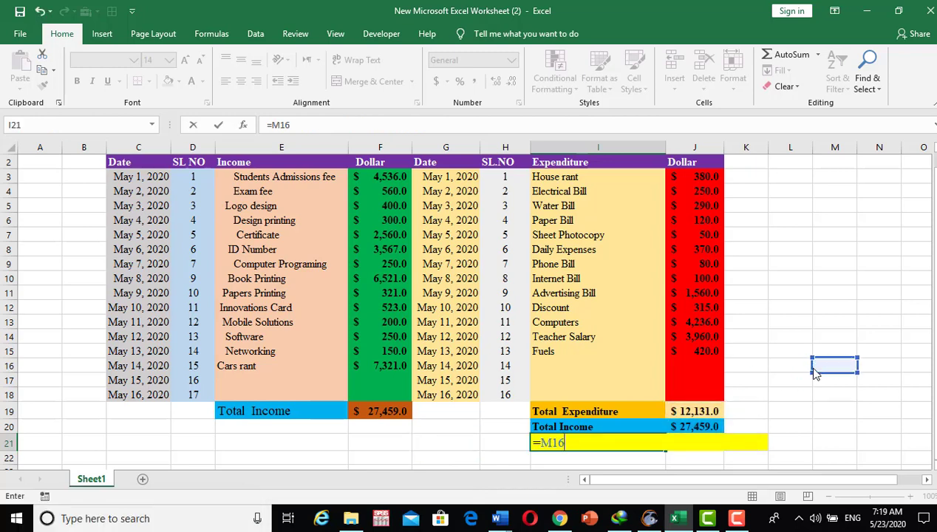
pyautogui.press('BackSpace')
pyautogui.press('BackSpace')
pyautogui.press('BackSpace')
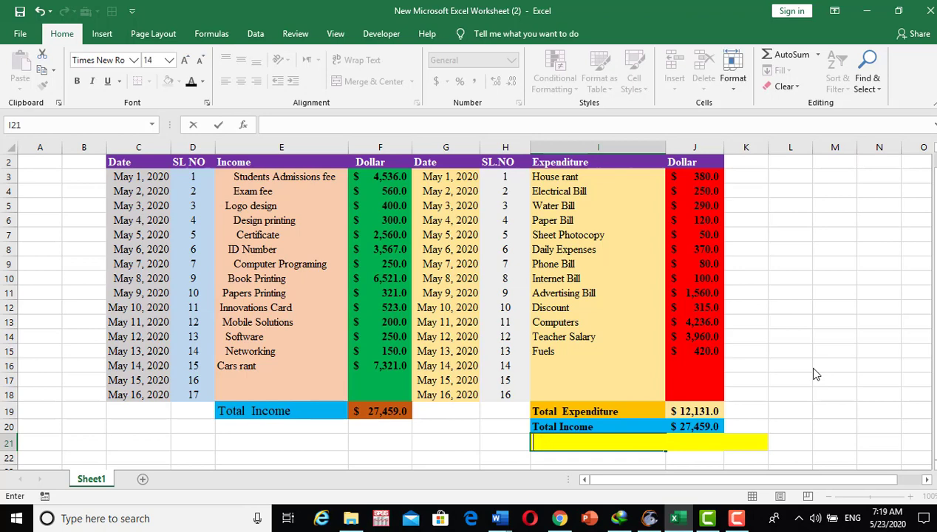
pyautogui.press('Escape')
pyautogui.click(818, 367)
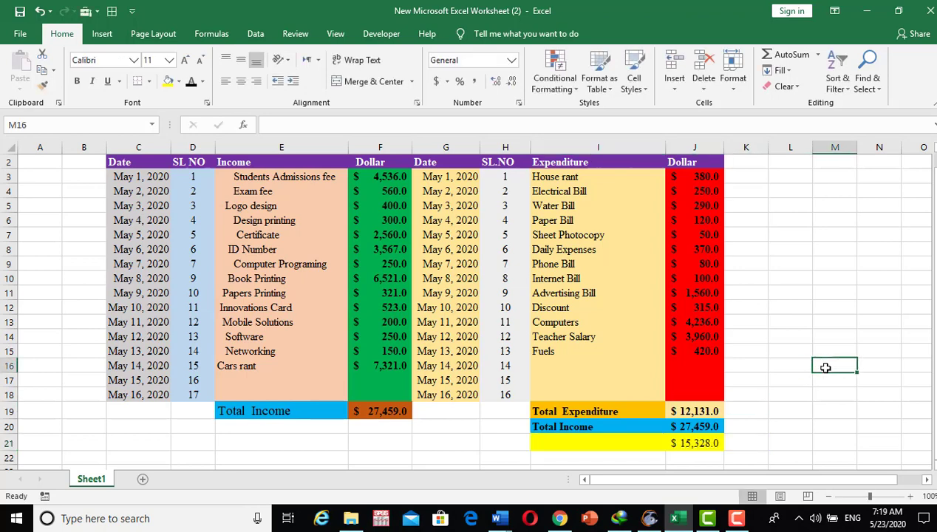
pyautogui.click(634, 441)
pyautogui.press('Right')
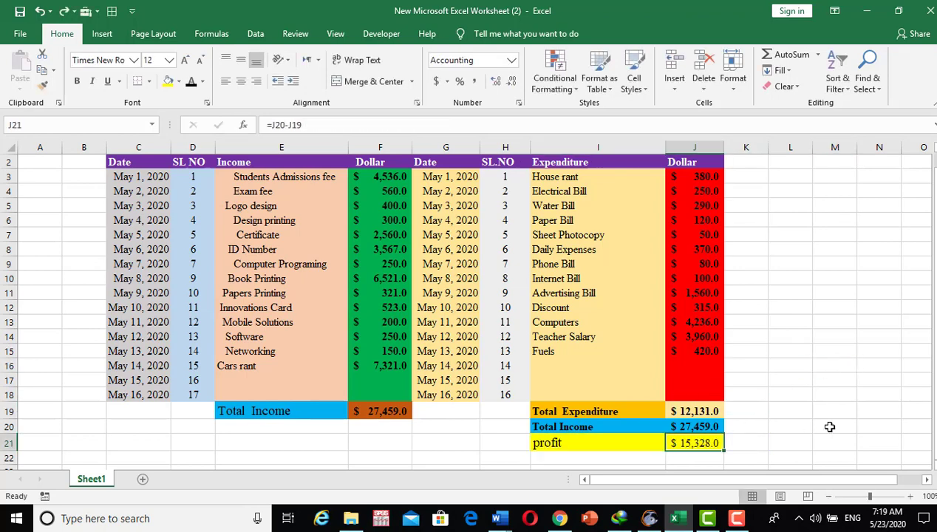
# Step: Review the finished balance sheet from the profit amount in J21 up to the title row
pyautogui.click(718, 452)
pyautogui.click(683, 436)
pyautogui.moveTo(935, 362); pyautogui.dragTo(935, 336)
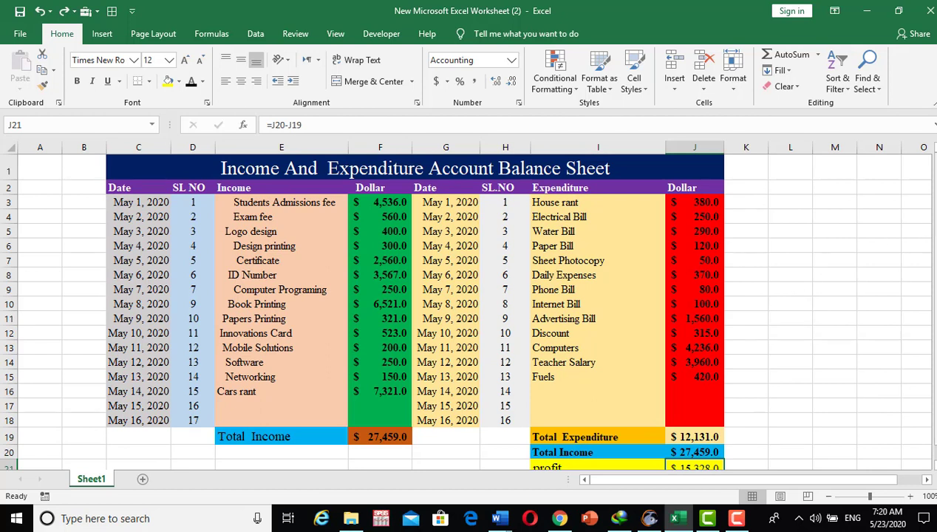
pyautogui.moveTo(934, 231)
pyautogui.mouseDown()
pyautogui.moveTo(935, 250)
pyautogui.moveTo(935, 228)
pyautogui.mouseUp()
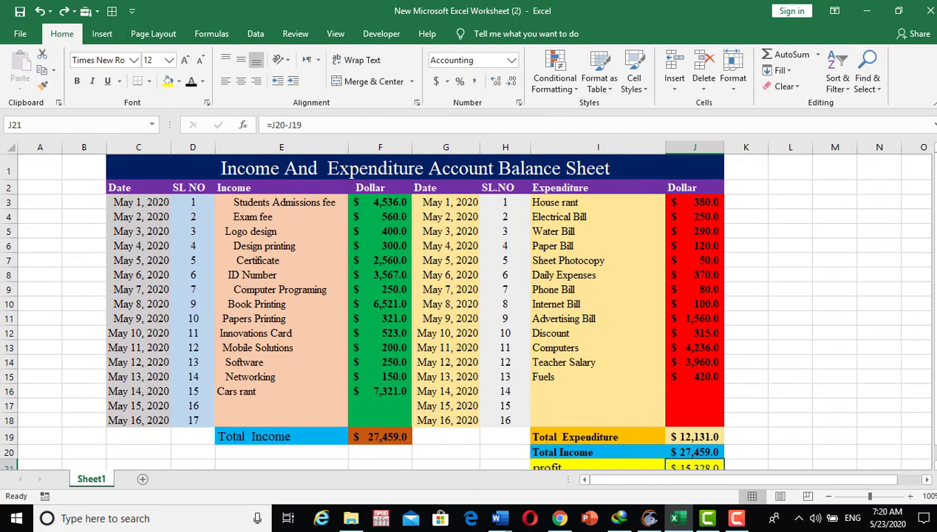